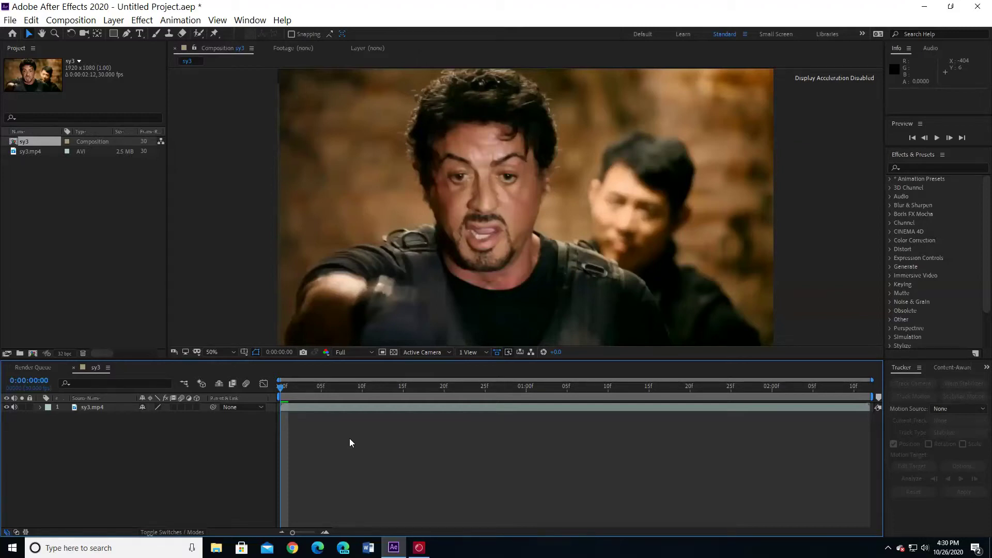
Step: Add Effect > Distort > Liquify to the sy3.mp4 layer
left_click(113, 407)
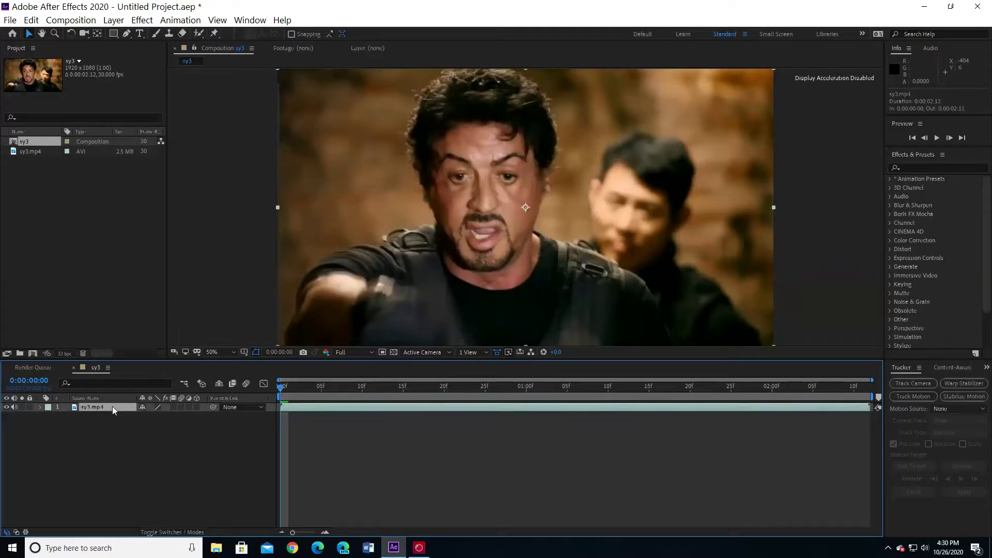
left_click(132, 20)
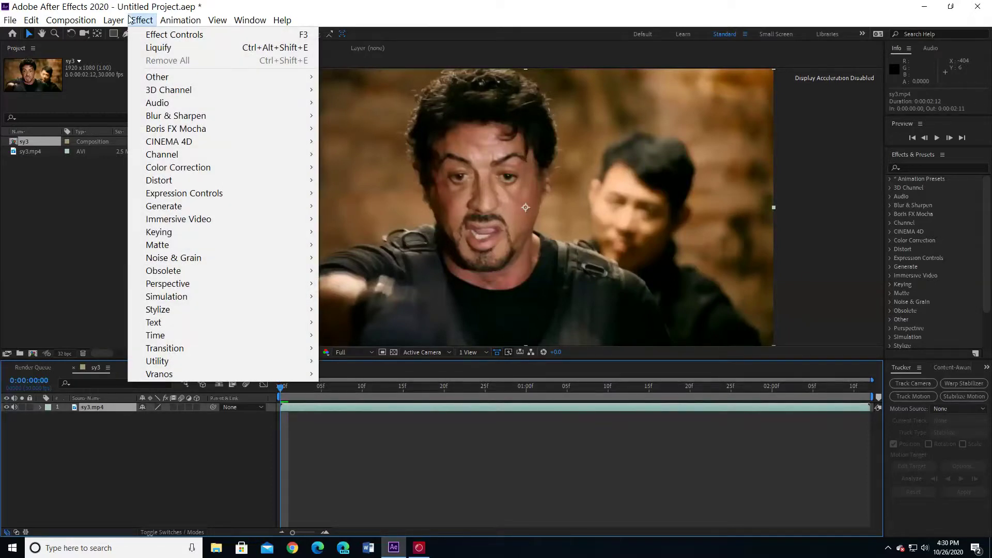
mouse_move(178, 181)
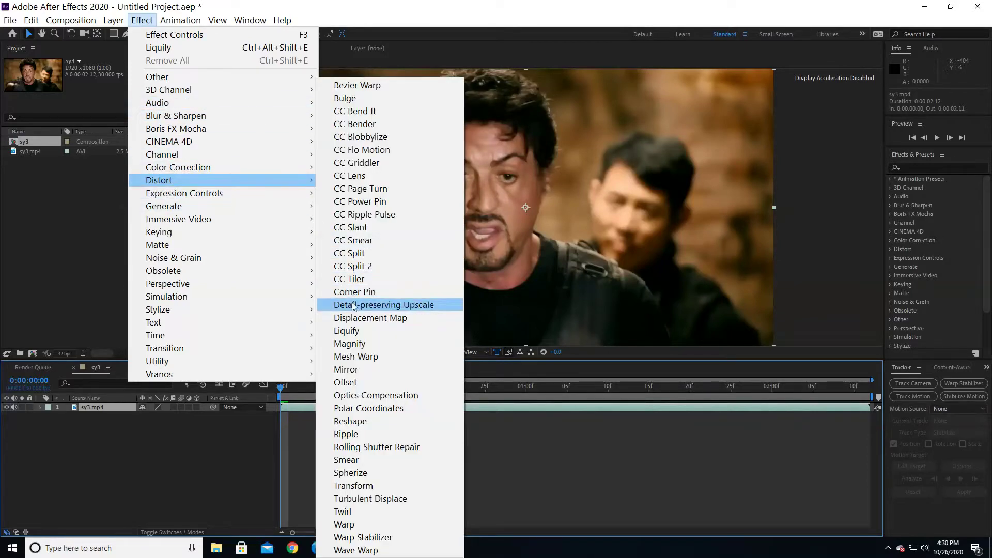
left_click(356, 331)
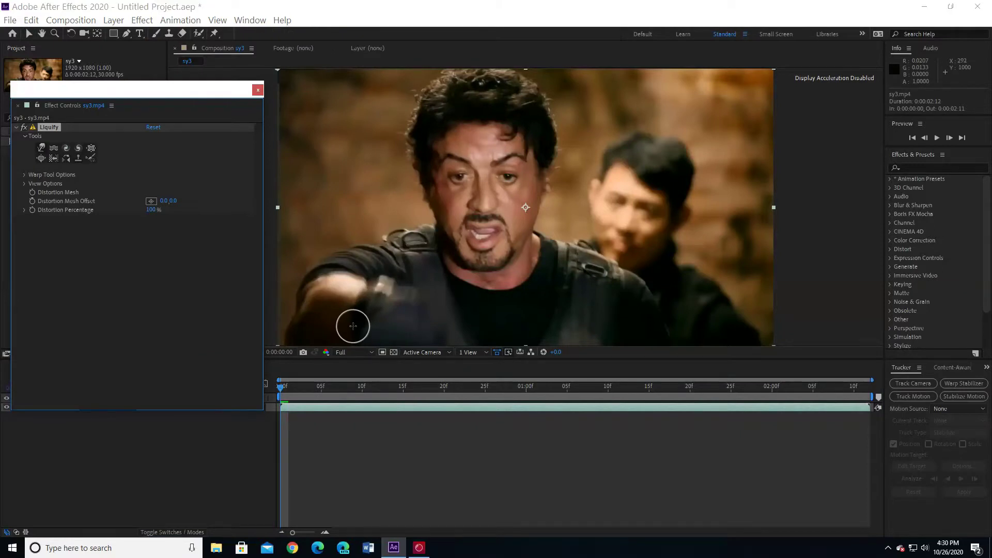
Step: Pick another distortion tool in Liquify's Tools group
left_click(91, 149)
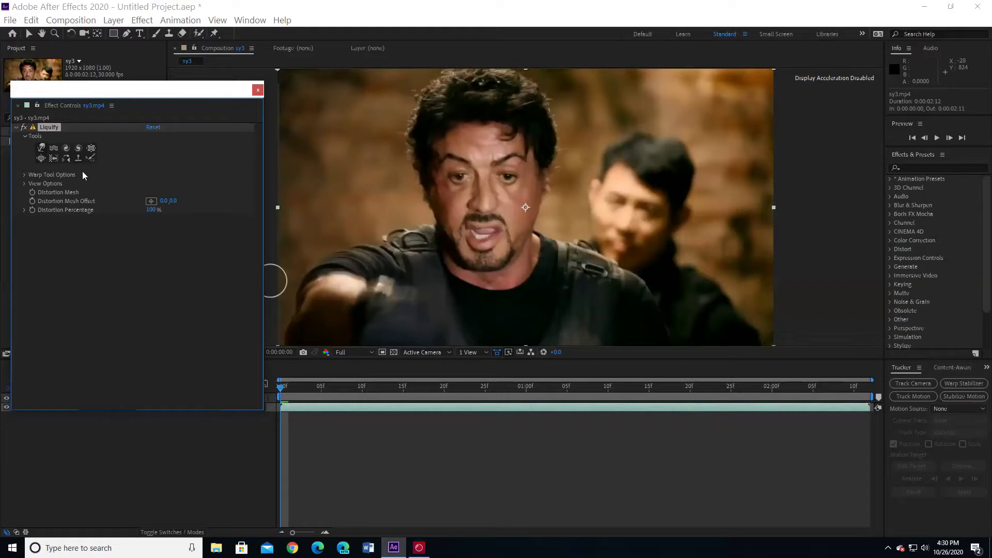
Step: Return to the Selection tool and open sy3.mp4 in its Layer viewer
left_click(30, 33)
left_click(29, 33)
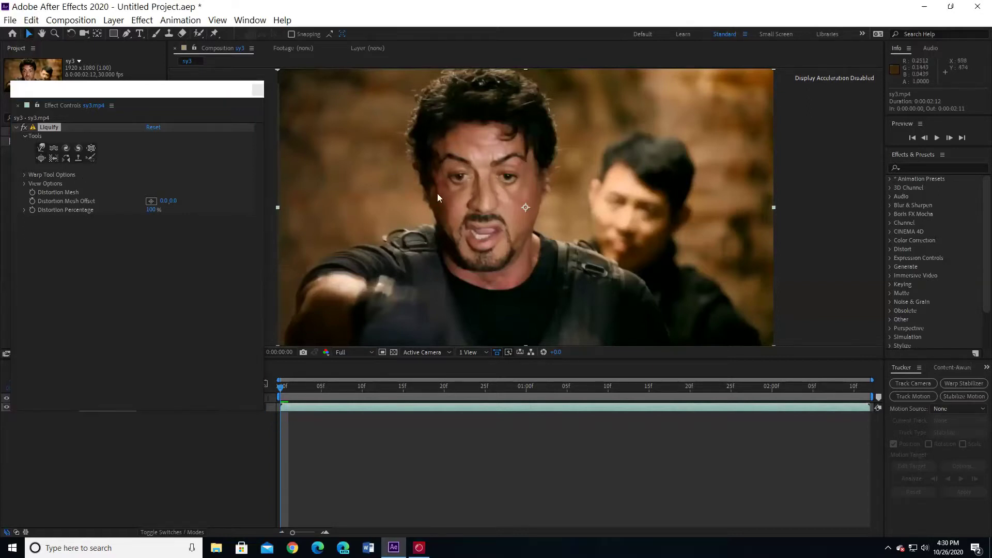
left_click(476, 218)
double_click(476, 218)
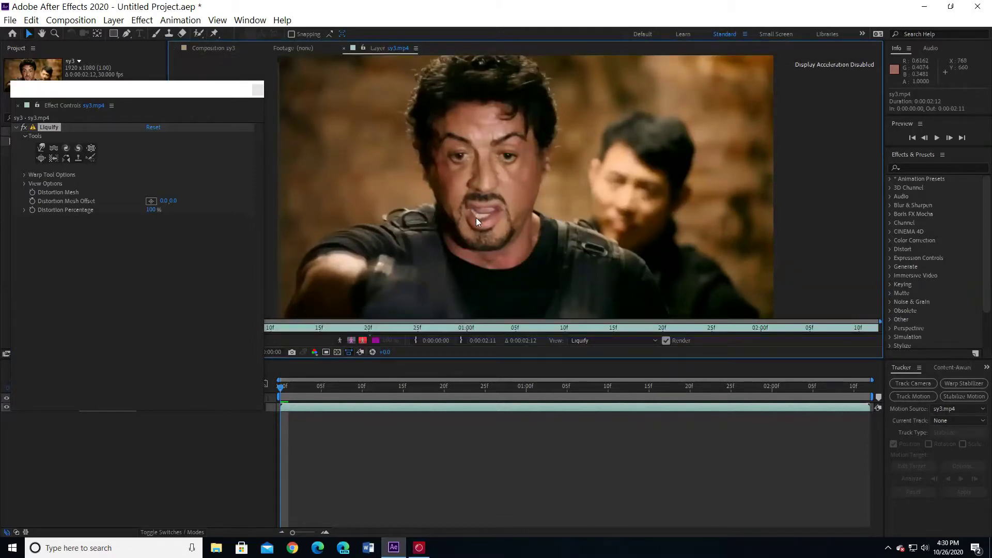
Step: Start Track Motion and place Track Point 1 on the actor's brow
left_click(896, 396)
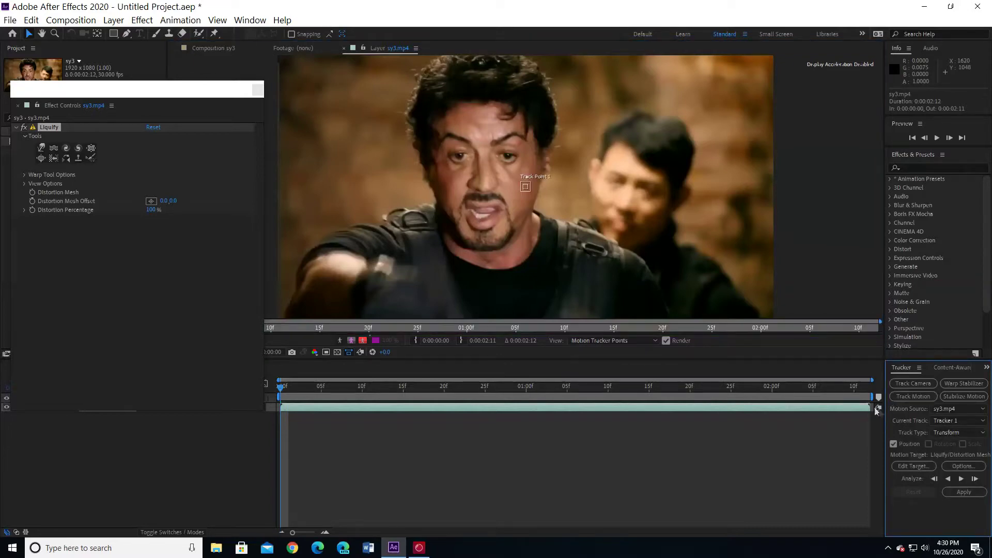
scroll(525, 187, "up", 2)
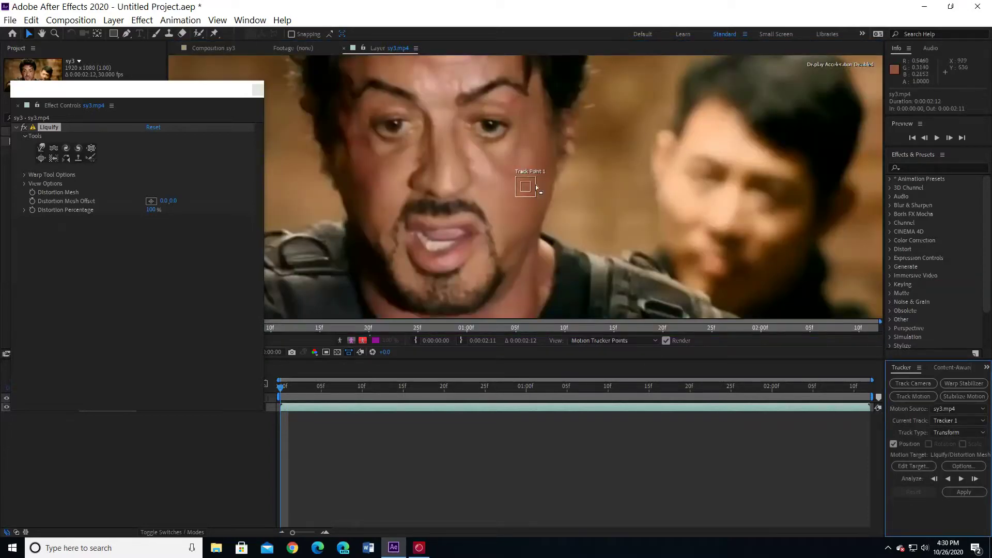
left_click_drag(527, 198, 438, 116)
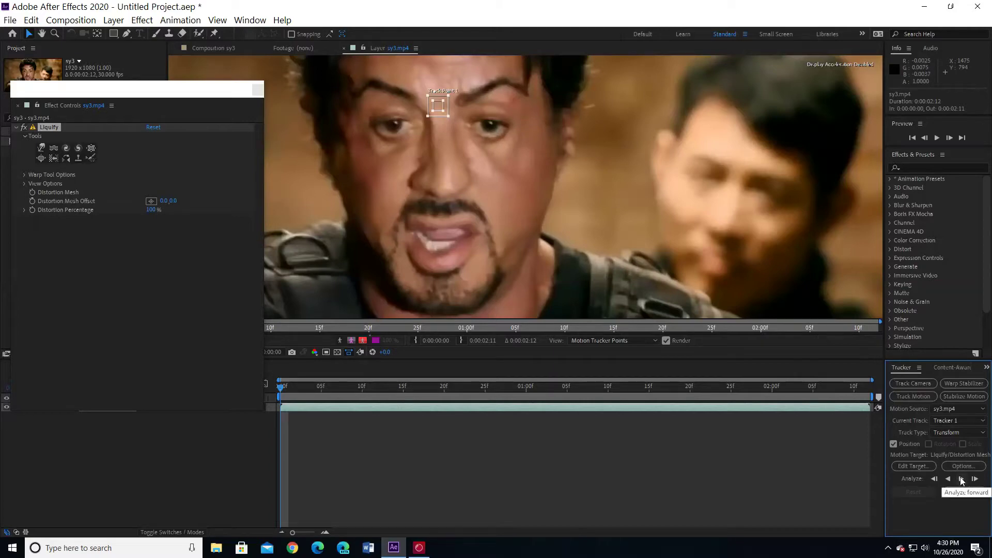
Step: Analyze Track Point 1 forward, re-placing it on the brow wherever it drifts, including frame 5
left_click(962, 479)
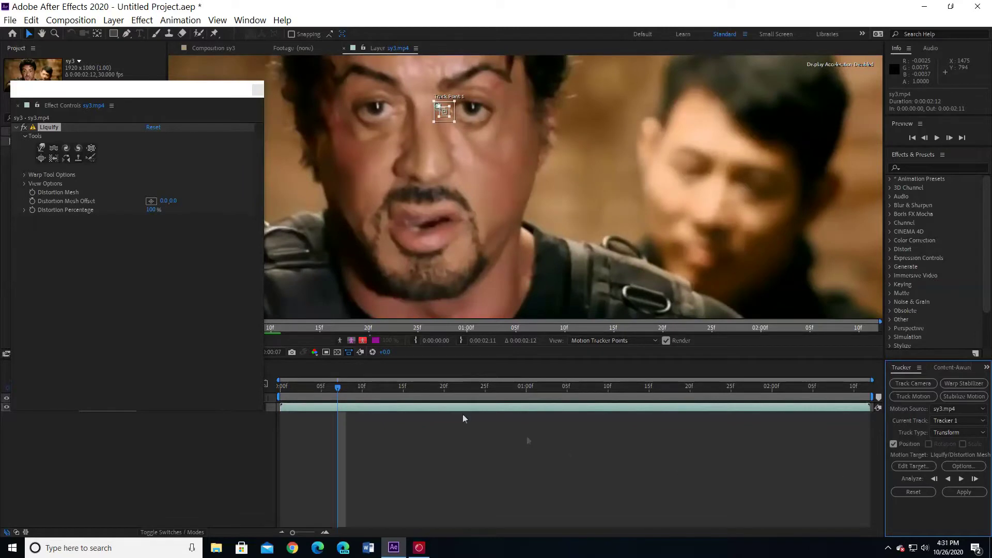
left_click_drag(337, 389, 297, 391)
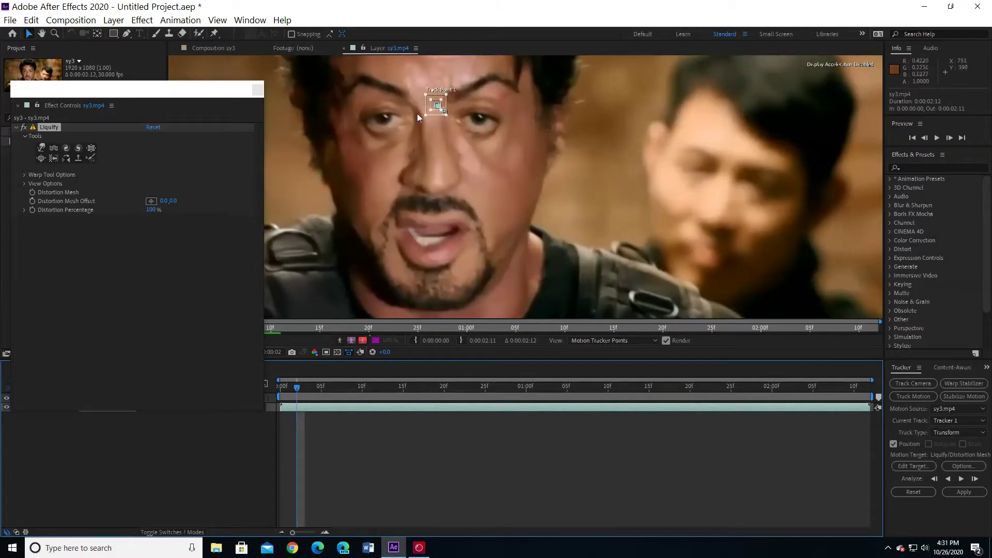
scroll(409, 119, "up", 2)
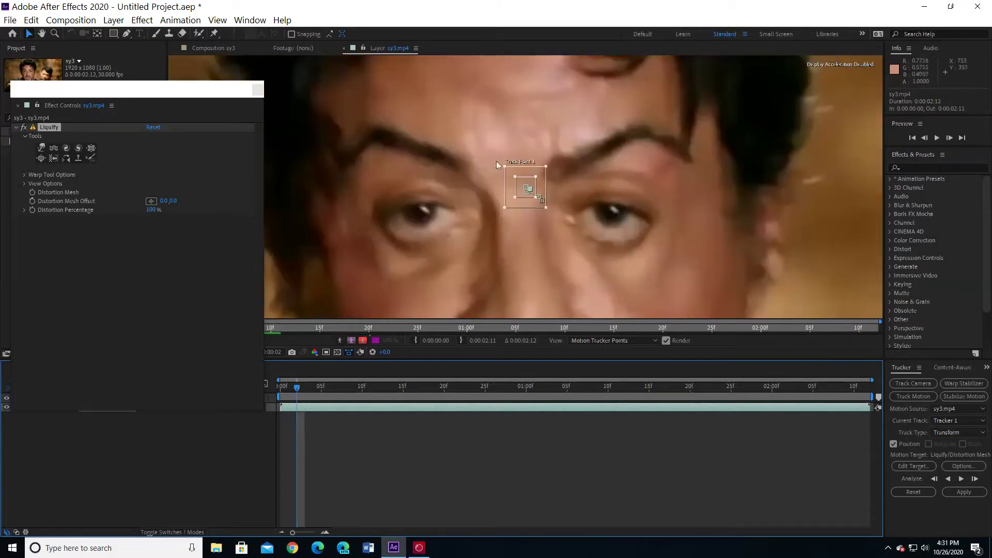
left_click_drag(516, 202, 496, 200)
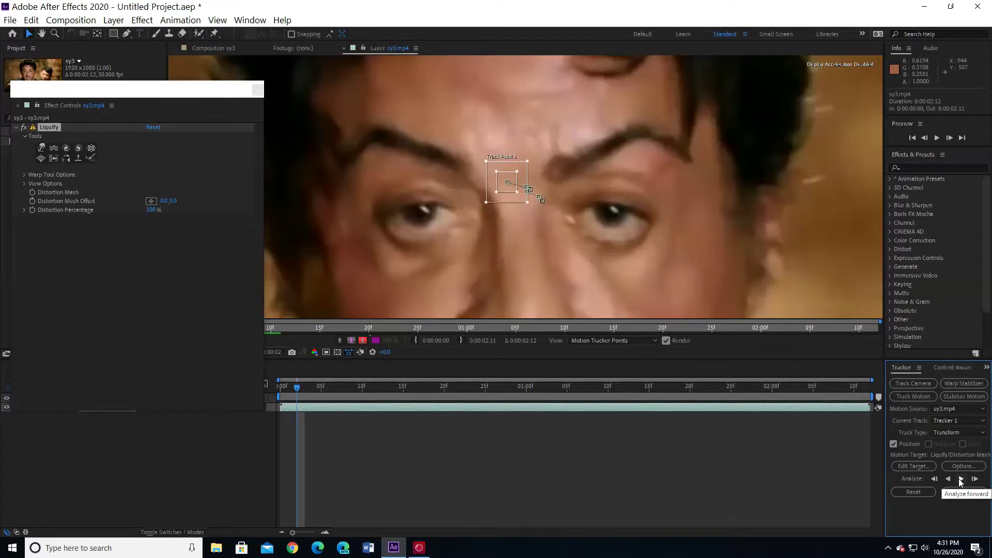
left_click(962, 480)
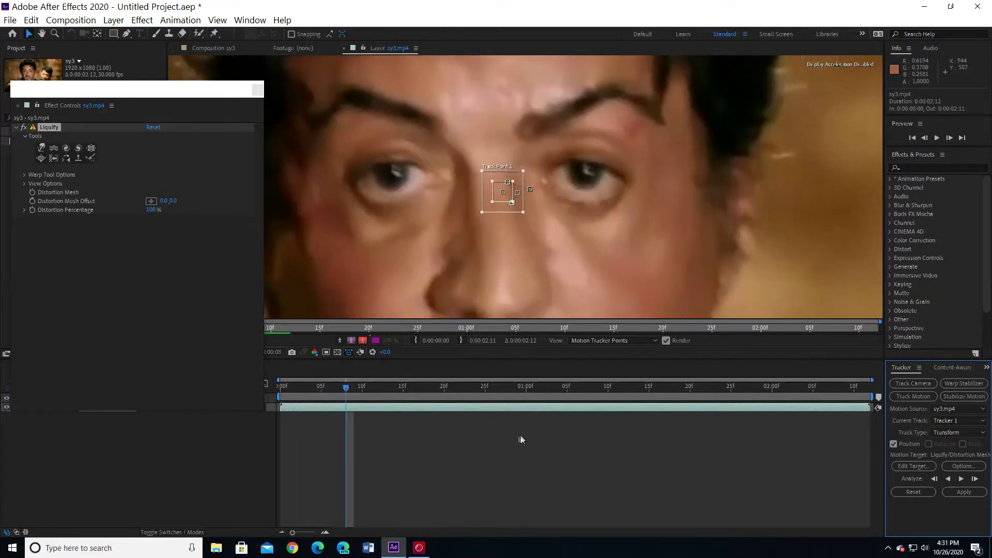
left_click_drag(347, 390, 314, 390)
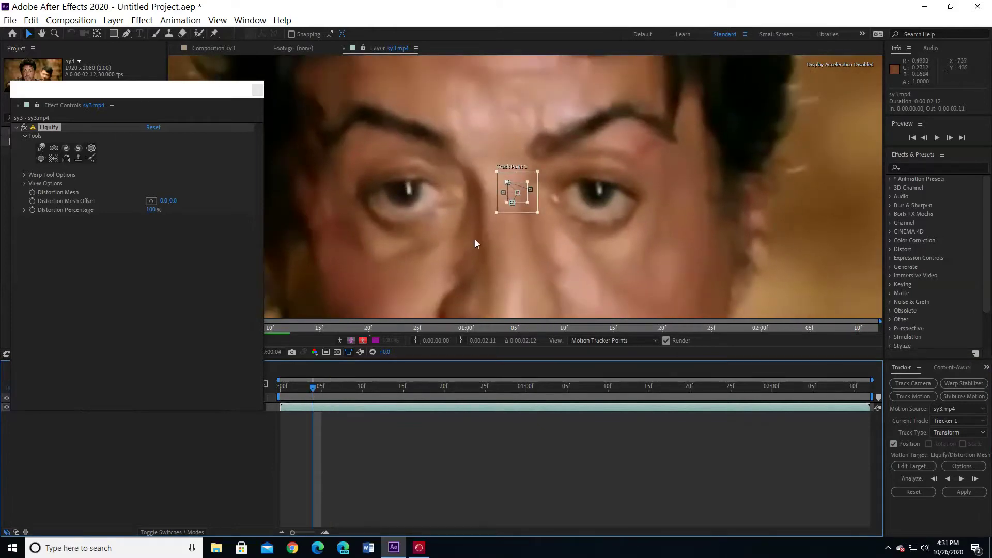
left_click_drag(516, 179, 500, 150)
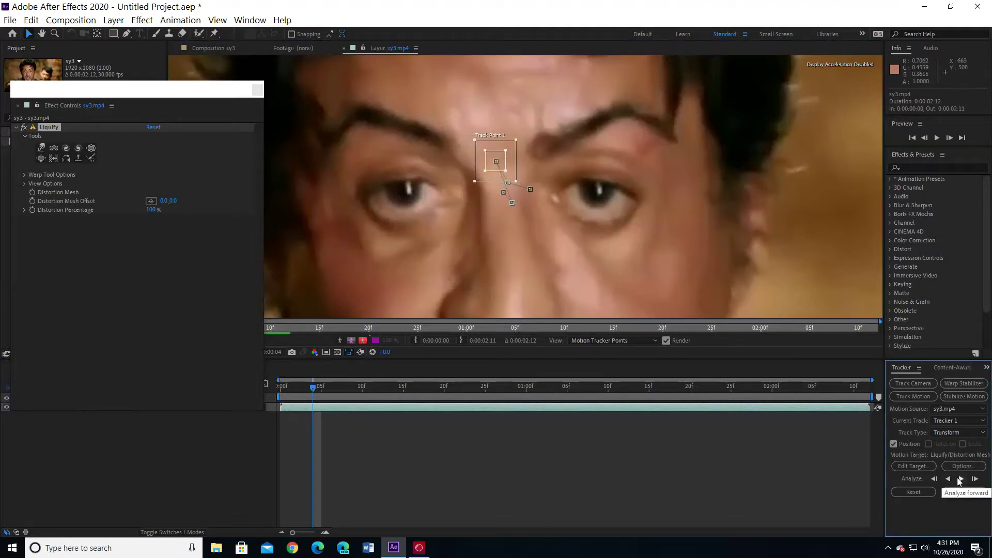
left_click(961, 481)
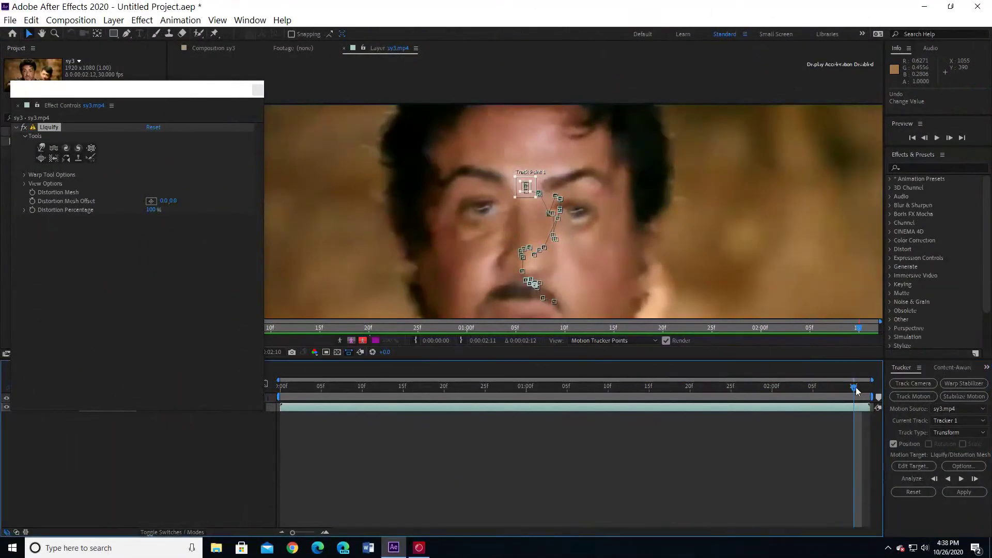
Step: Re-centre the track point on the brow around 01:03 and check through 01:06
left_click_drag(855, 391, 529, 410)
key("Page_Down")
key("Page_Down")
key("Page_Down")
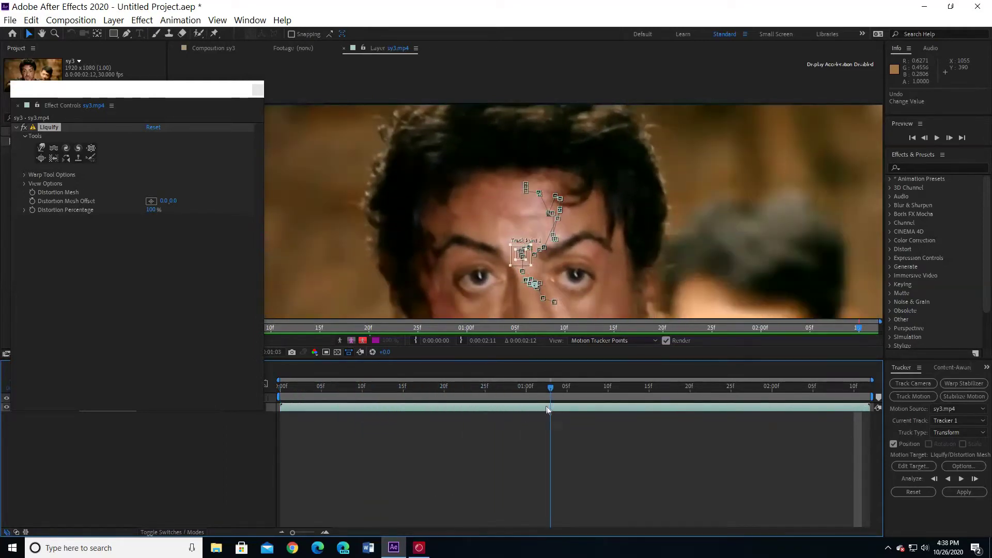
left_click_drag(516, 265, 515, 267)
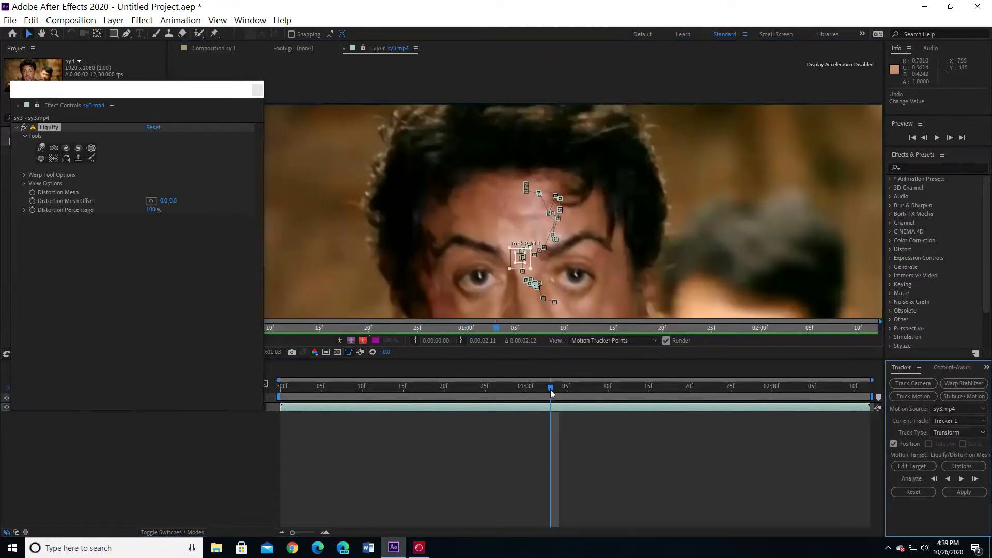
left_click_drag(550, 390, 873, 443)
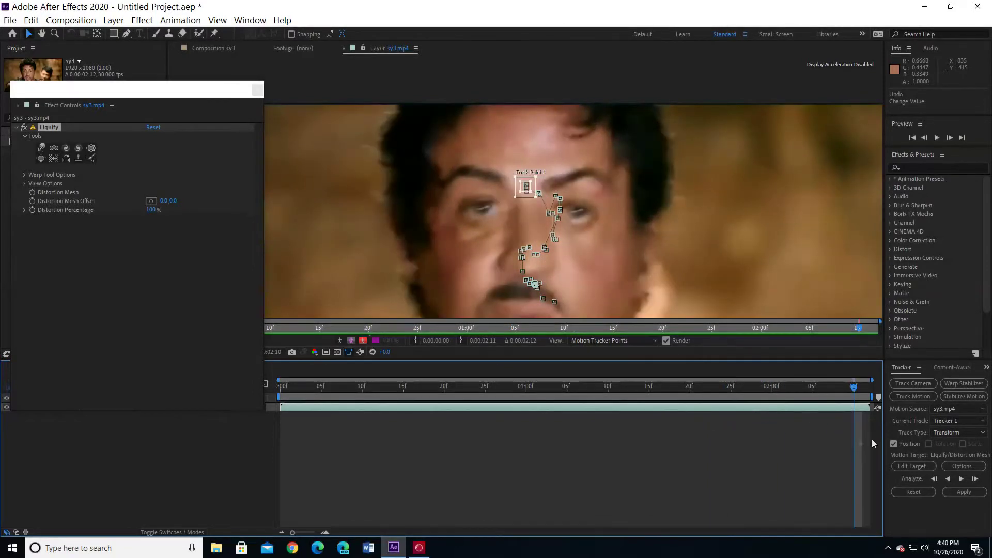
Step: Apply Tracker 1's data to Liquify's Distortion Mesh Offset in X and Y
left_click(963, 493)
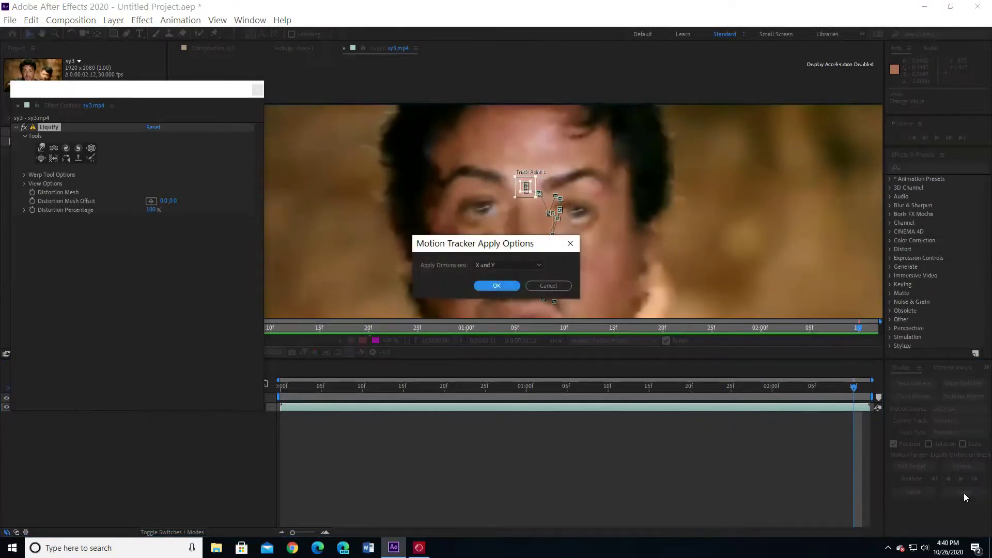
left_click(496, 286)
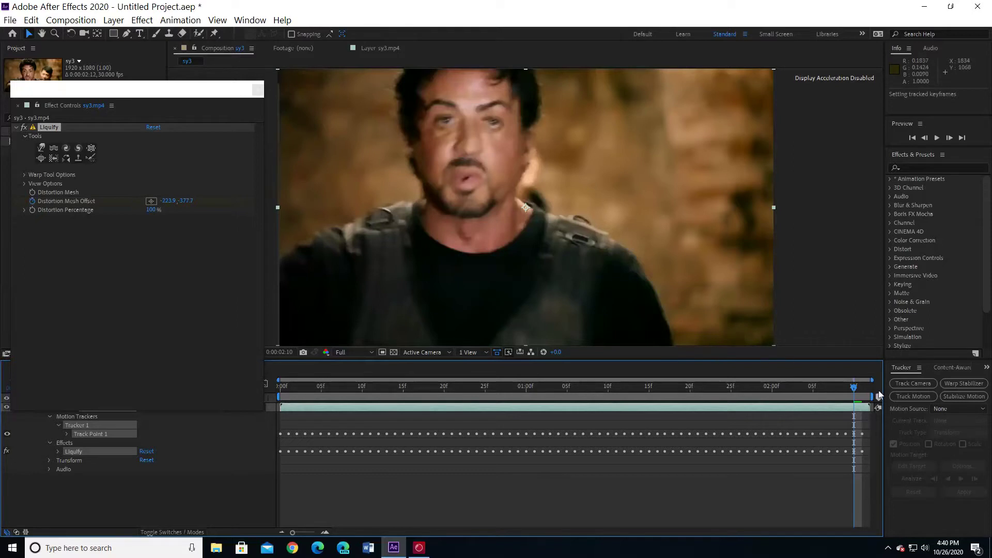
left_click_drag(853, 393, 208, 393)
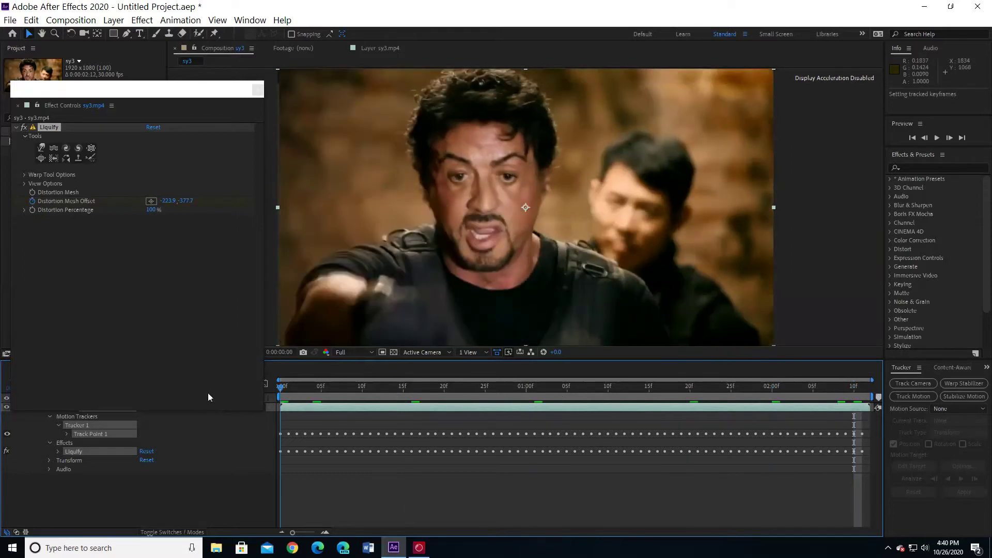
Step: Switch Liquify to the Bloat tool and enlarge both of the actor's eyes
left_click(42, 159)
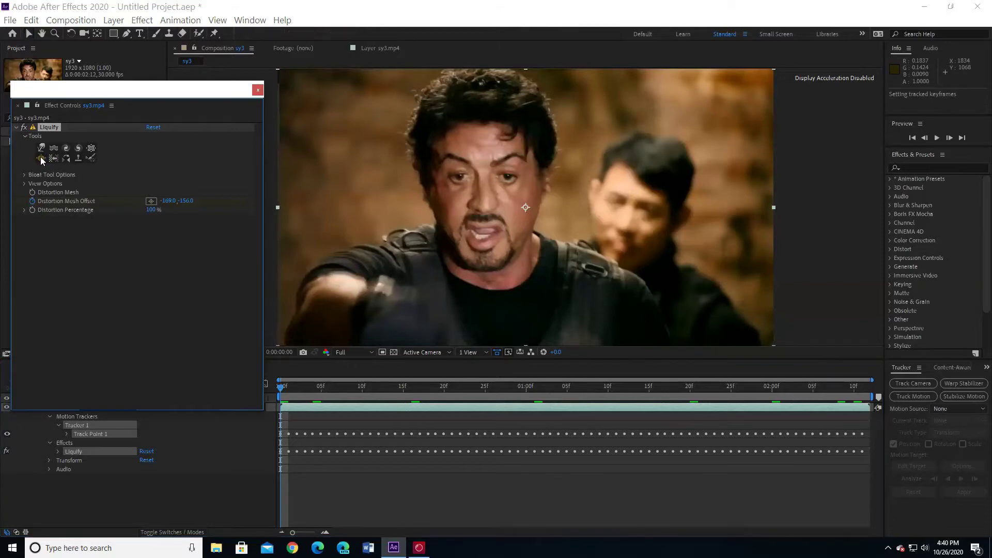
left_click(460, 177)
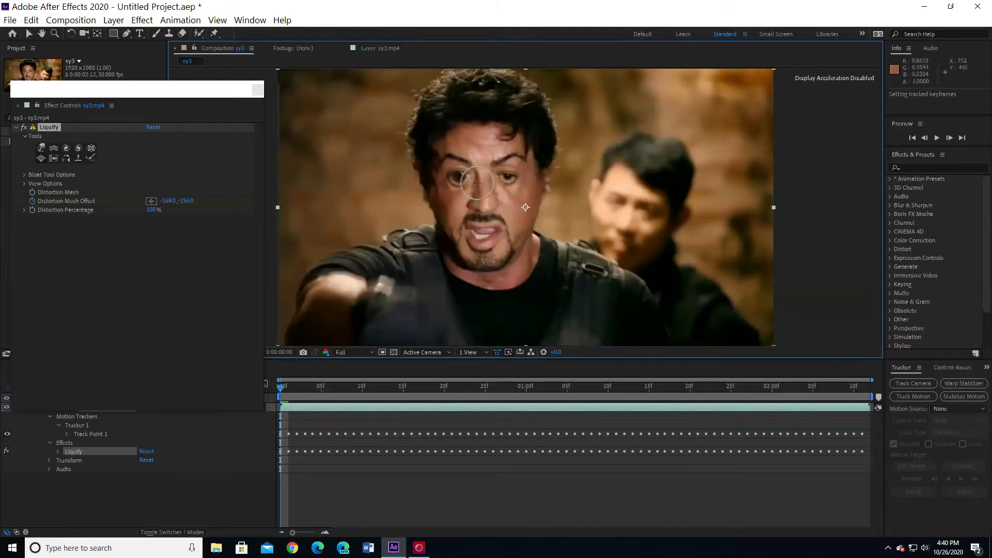
left_click(510, 178)
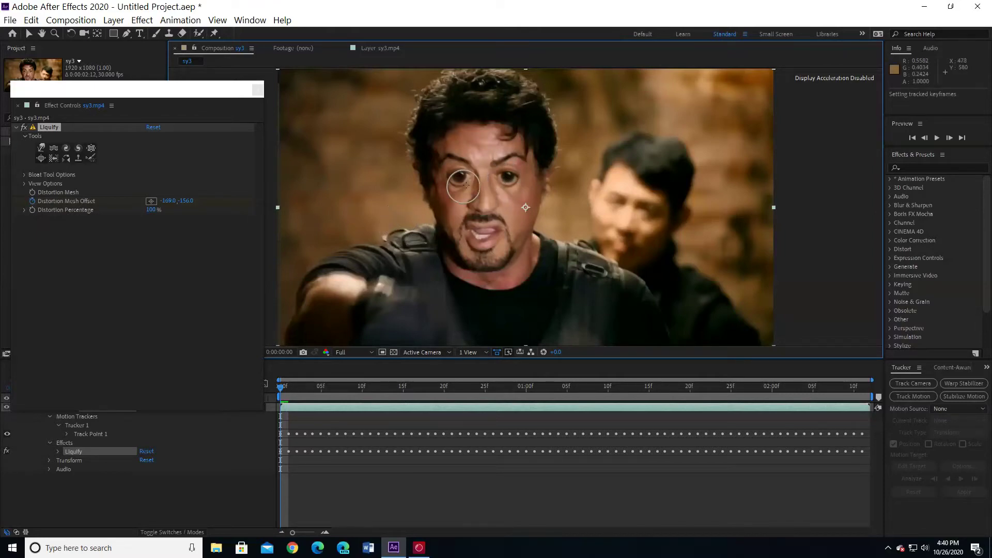
left_click_drag(467, 185, 458, 177)
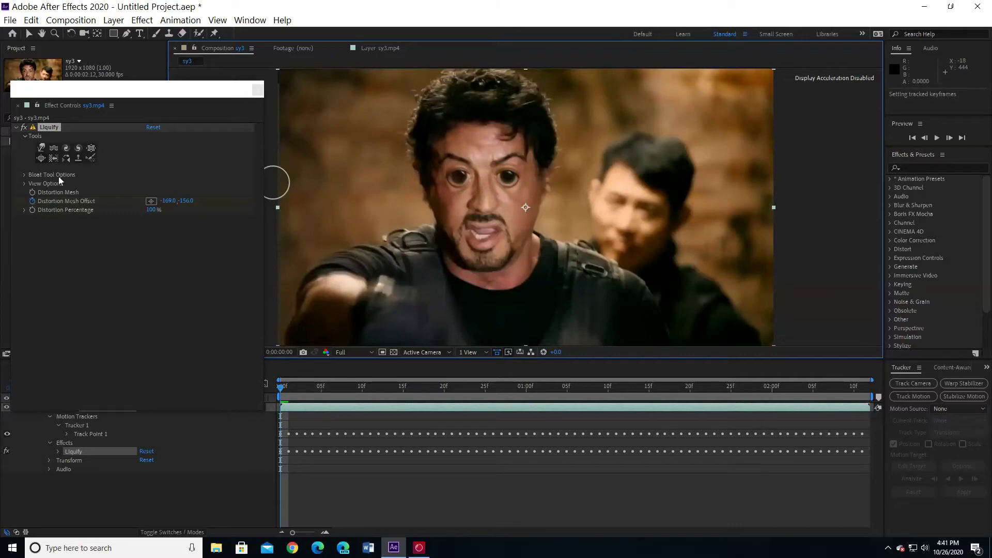
Step: Raise the Bloat Tool Options Brush Size to 108 and bloat the mouth once
left_click(23, 175)
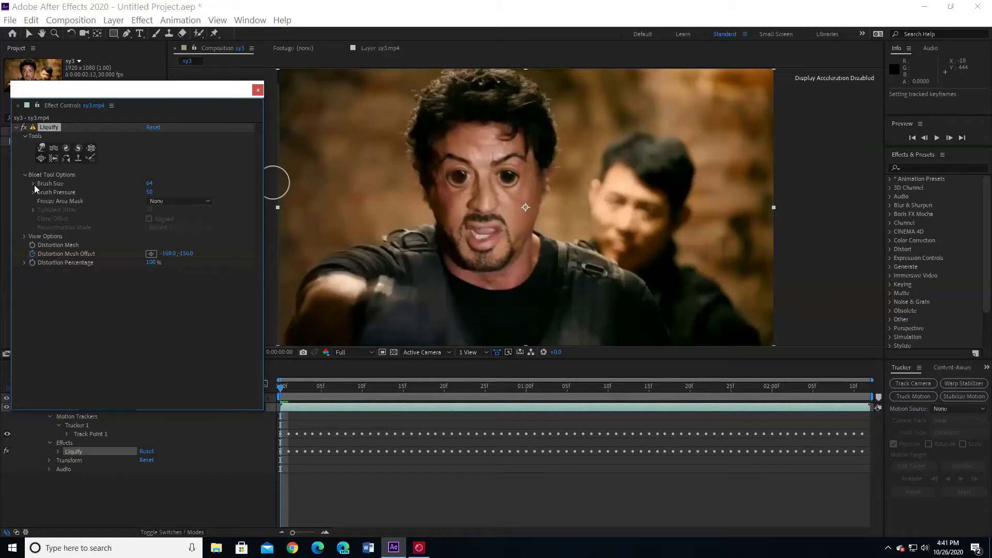
left_click(33, 183)
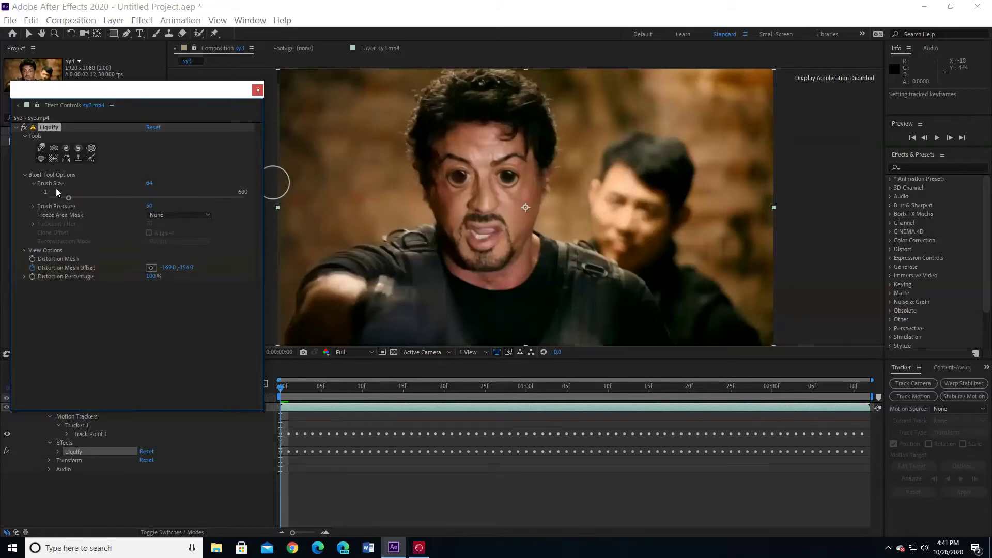
left_click_drag(70, 196, 73, 197)
left_click(485, 237)
left_click_drag(78, 201, 84, 203)
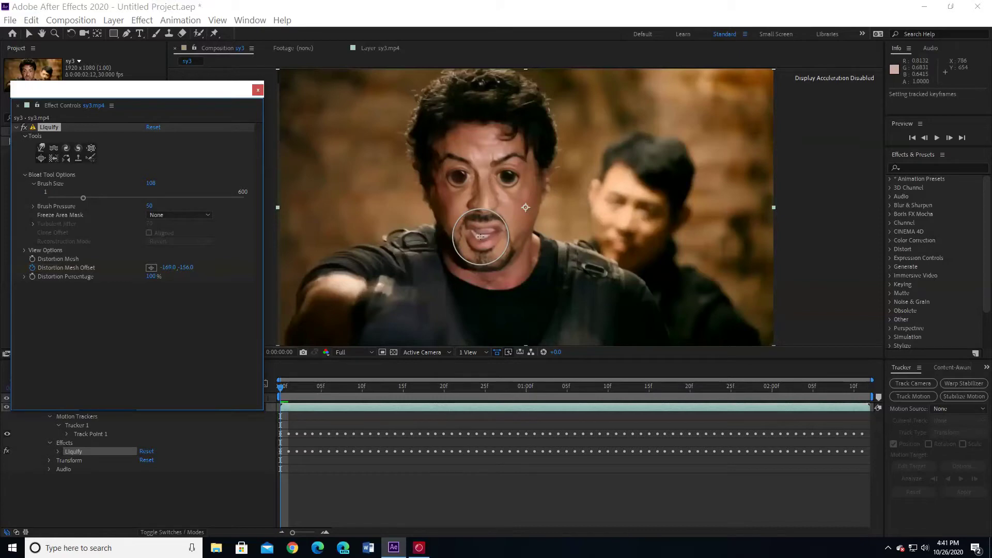
Step: Bloat the mouth repeatedly across its left, centre and right into a round bulge
left_click(480, 235)
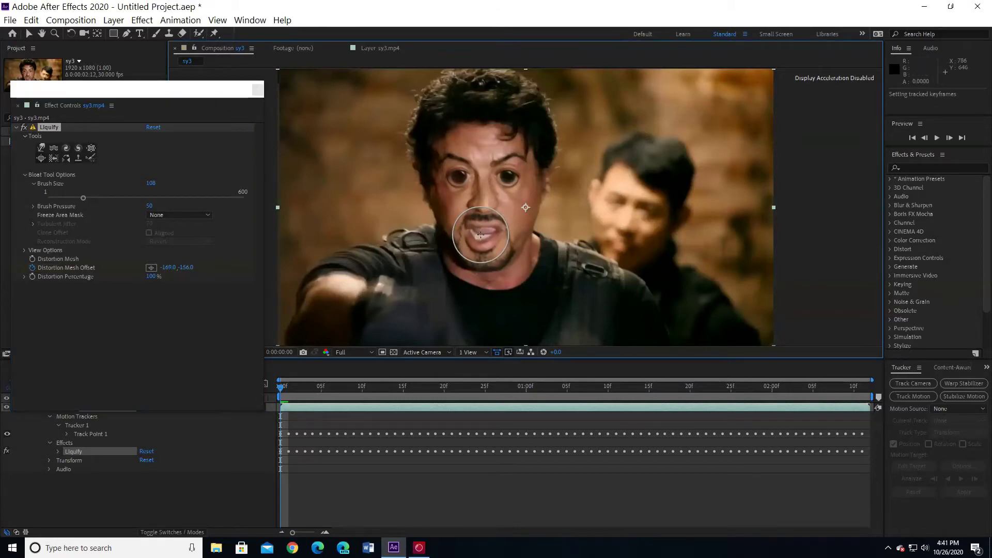
left_click(481, 236)
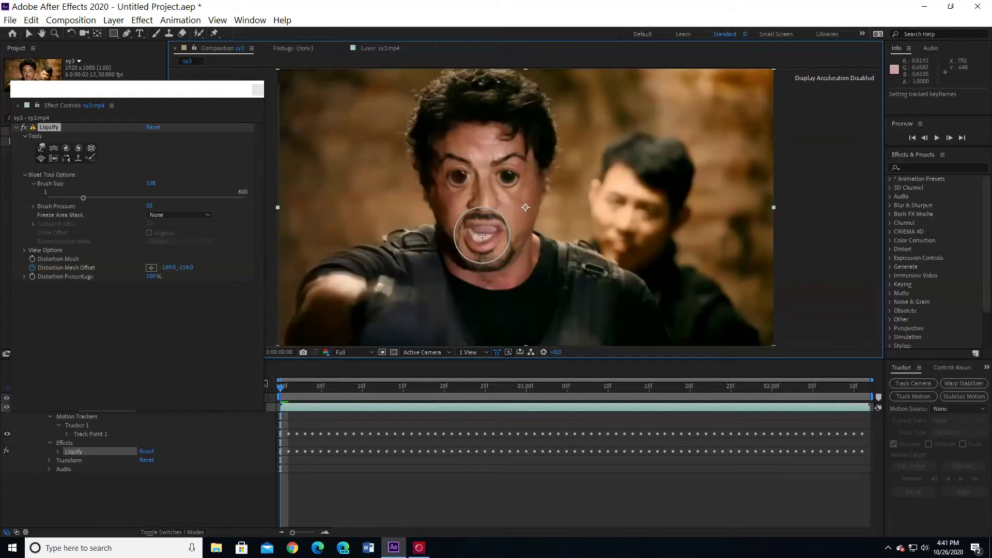
left_click(476, 235)
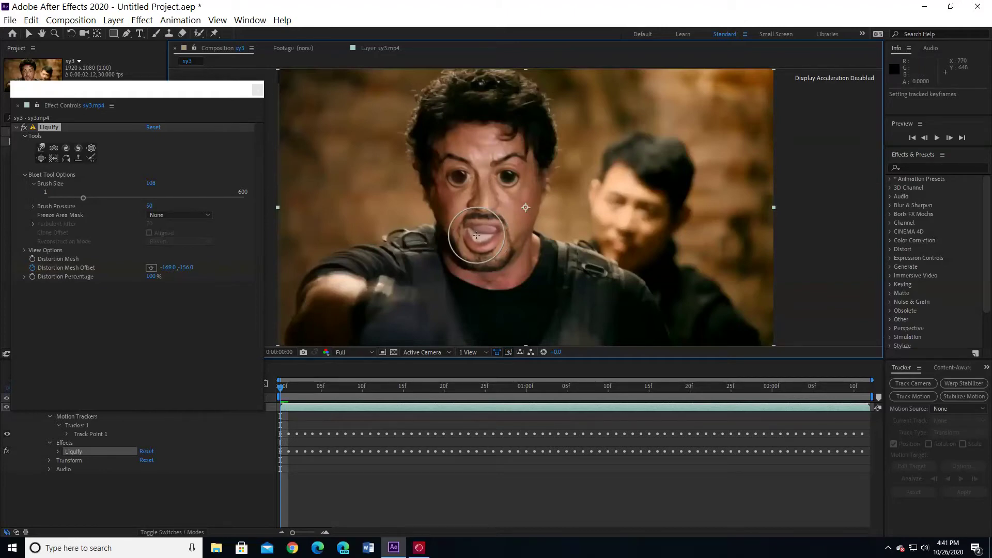
left_click(484, 235)
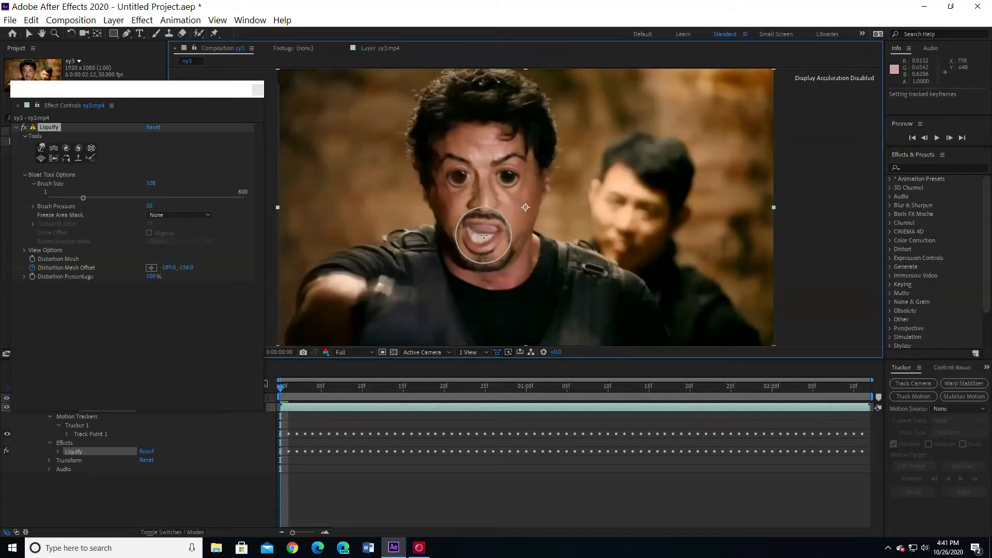
left_click(485, 236)
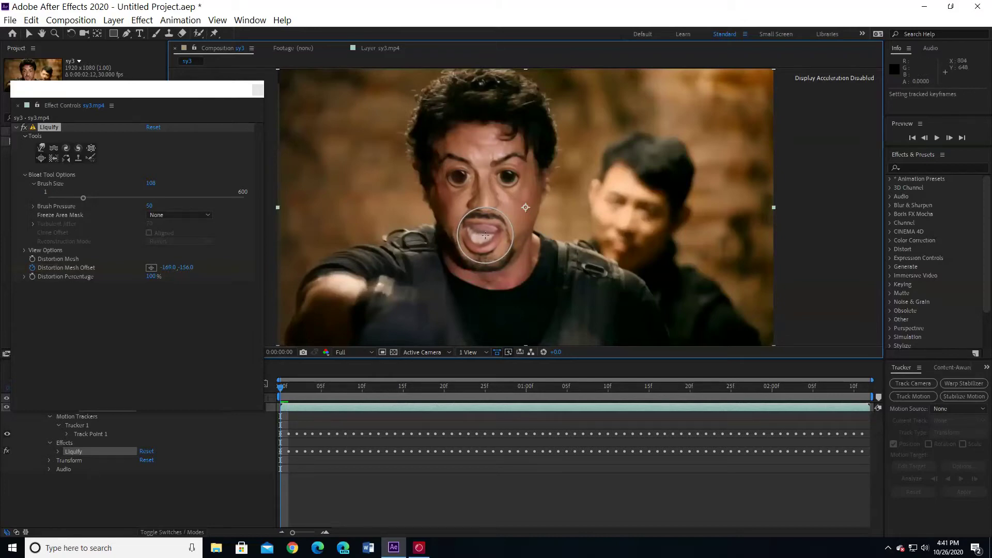
left_click(485, 235)
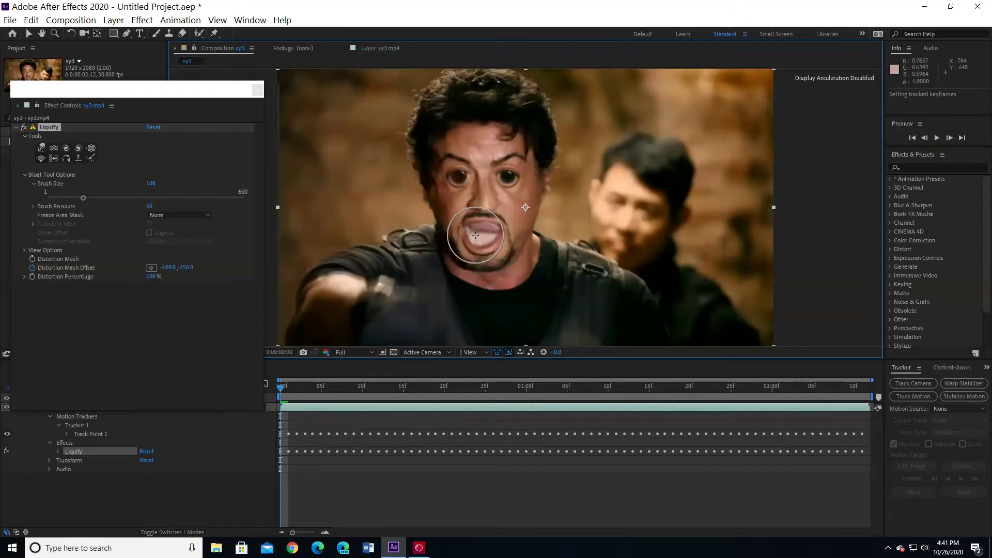
left_click(475, 235)
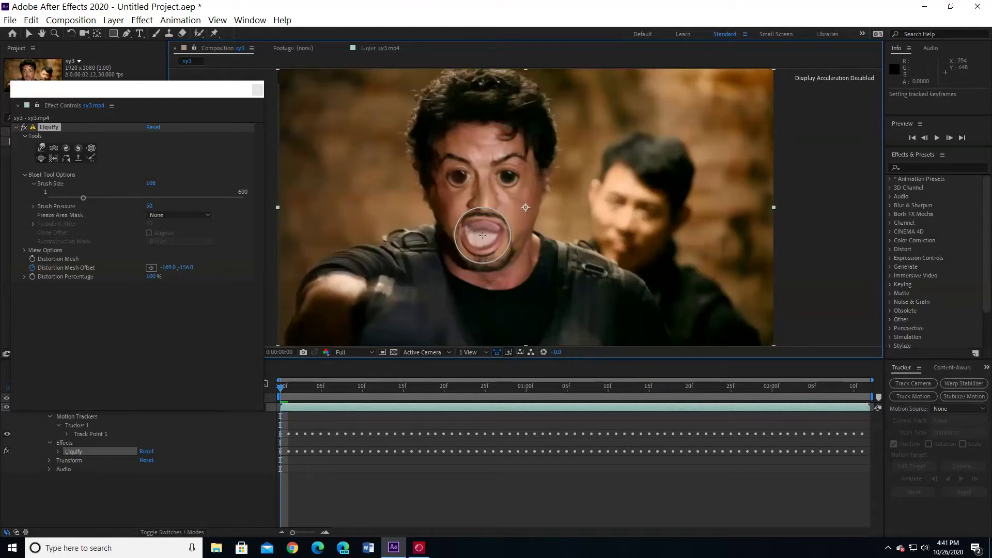
left_click(483, 236)
left_click(483, 236)
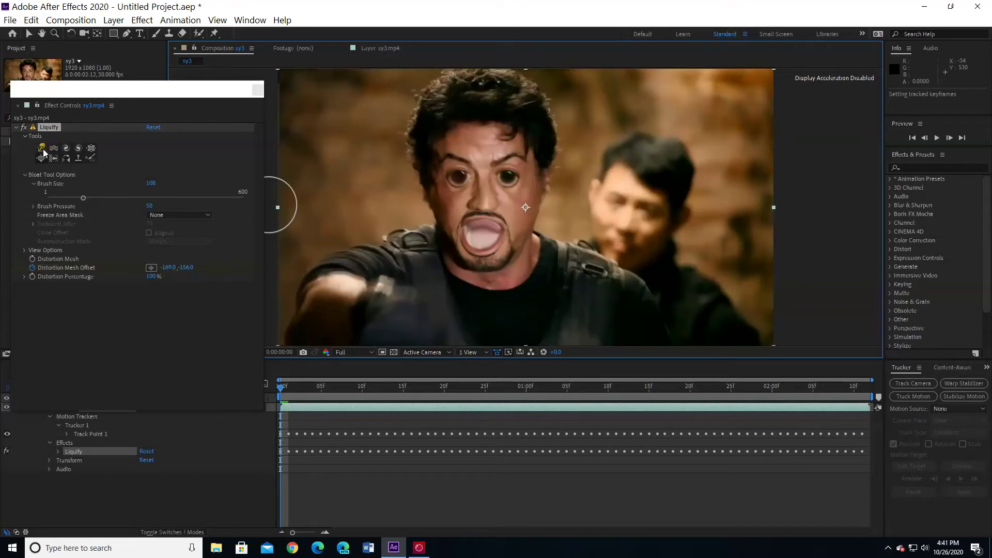
Step: With the Warp tool, push the mouth and pull the chin down, undoing the chin stroke
left_click(42, 149)
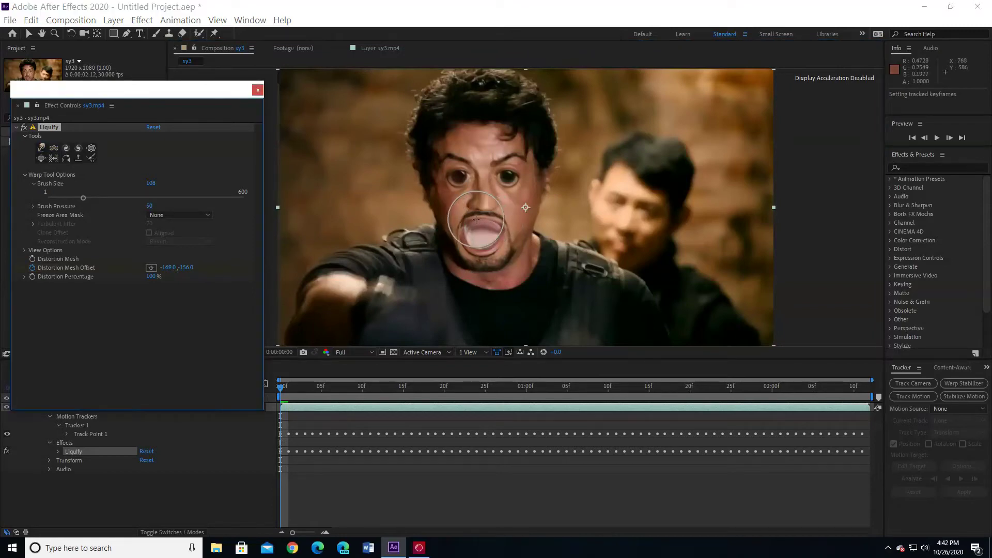
mouse_move(476, 218)
left_mouse_down()
mouse_move(491, 216)
mouse_move(493, 225)
mouse_move(476, 223)
mouse_move(483, 231)
left_mouse_up()
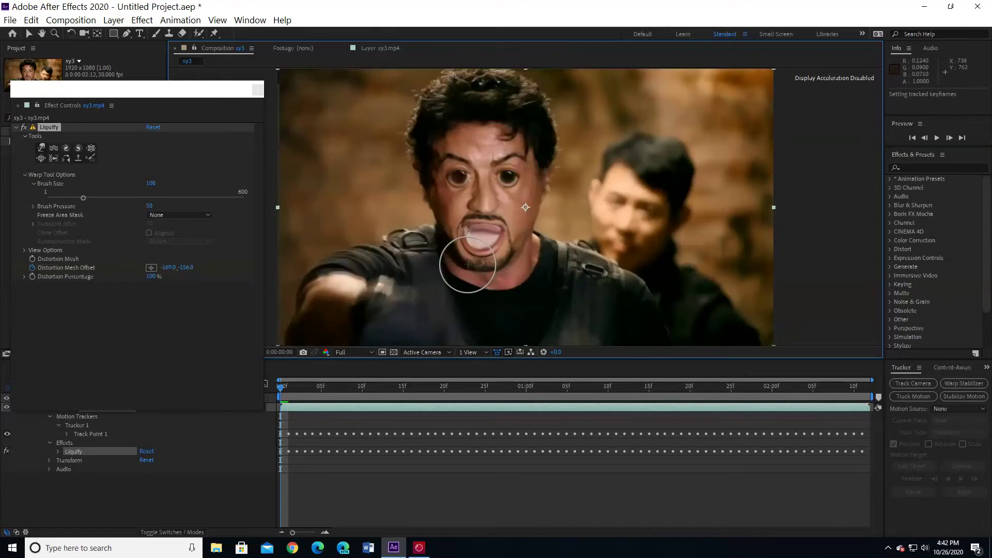
mouse_move(468, 265)
left_mouse_down()
mouse_move(464, 272)
mouse_move(507, 264)
mouse_move(455, 270)
mouse_move(482, 269)
left_mouse_up()
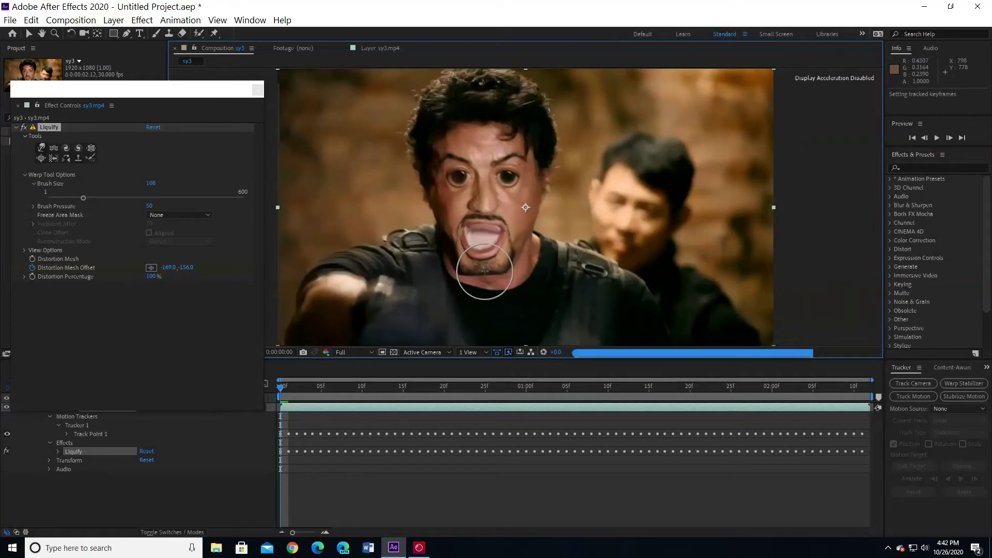
key("ctrl+z")
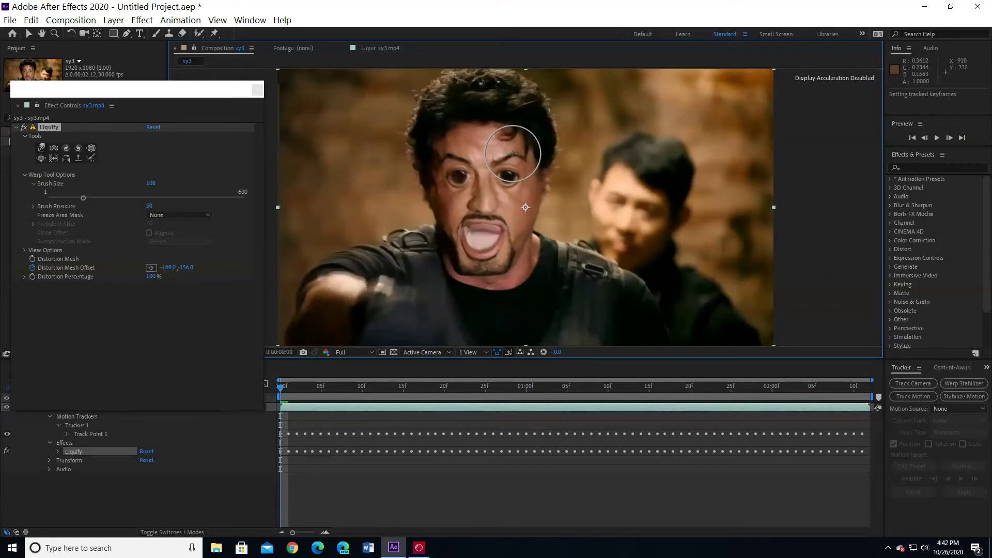
Step: Toggle the Liquify face distortions off and on repeatedly to compare with the original
key("ctrl+z")
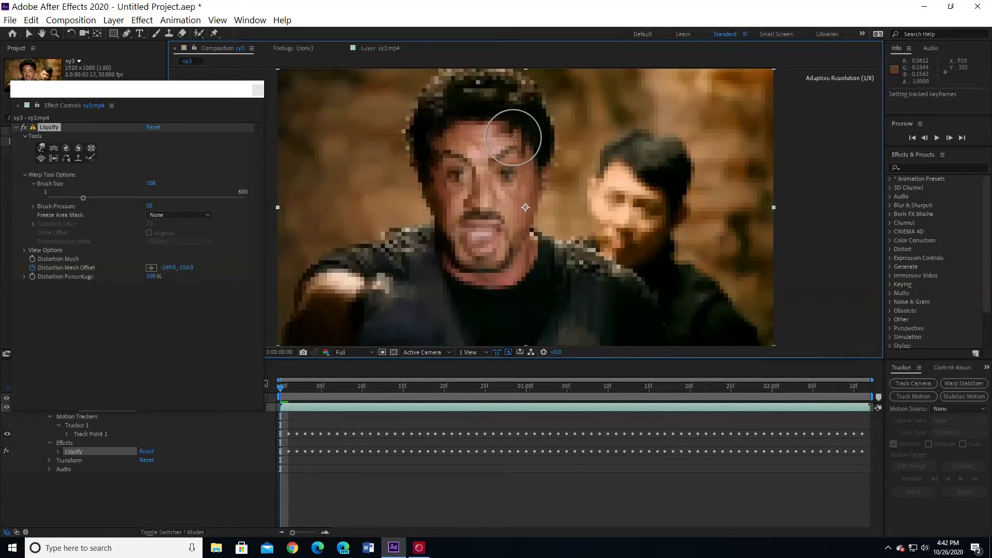
key("ctrl+shift+z")
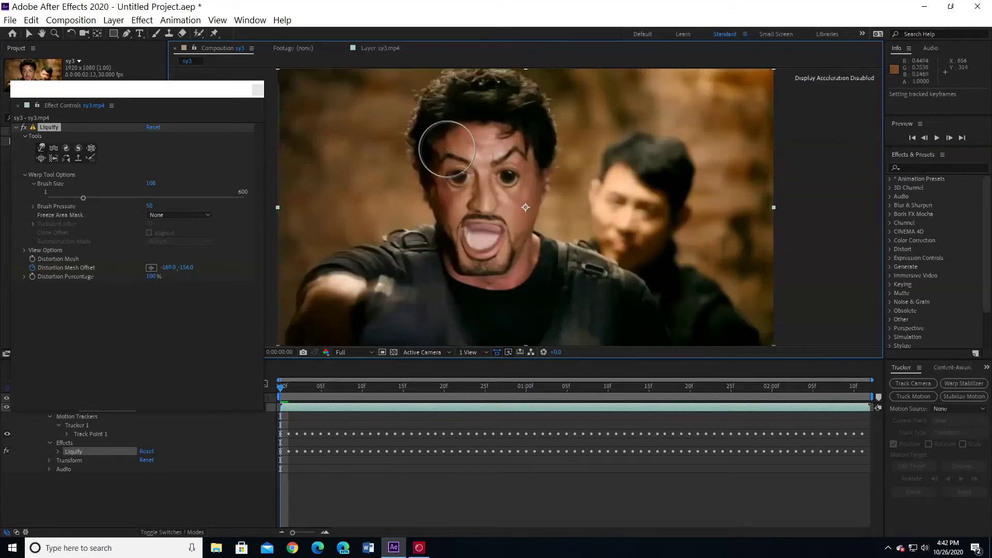
key("ctrl+z")
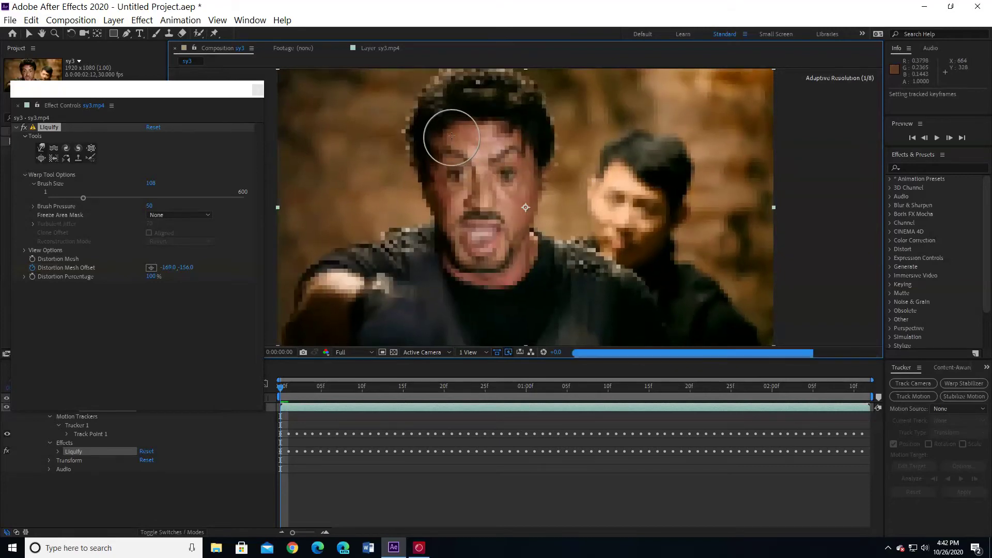
key("ctrl+shift+z")
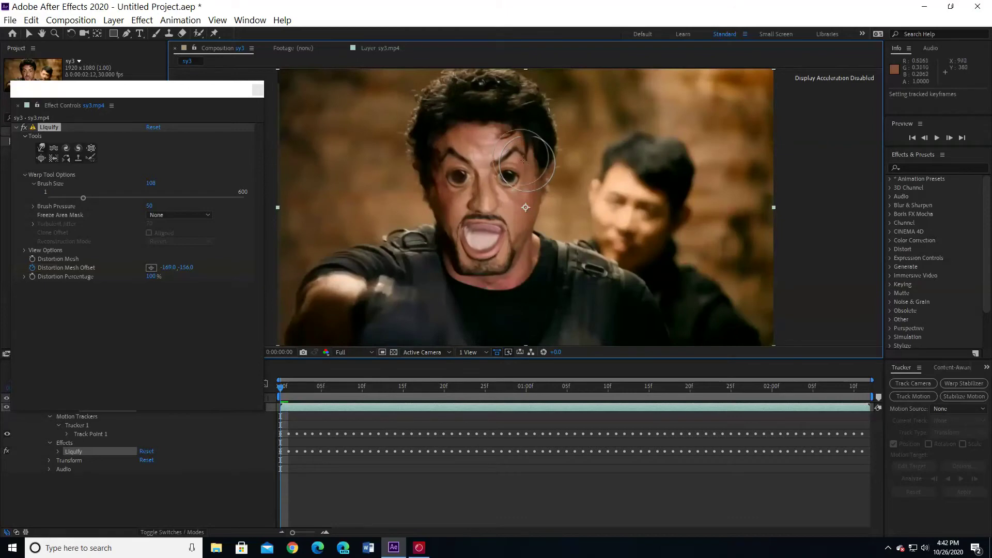
key("ctrl+z")
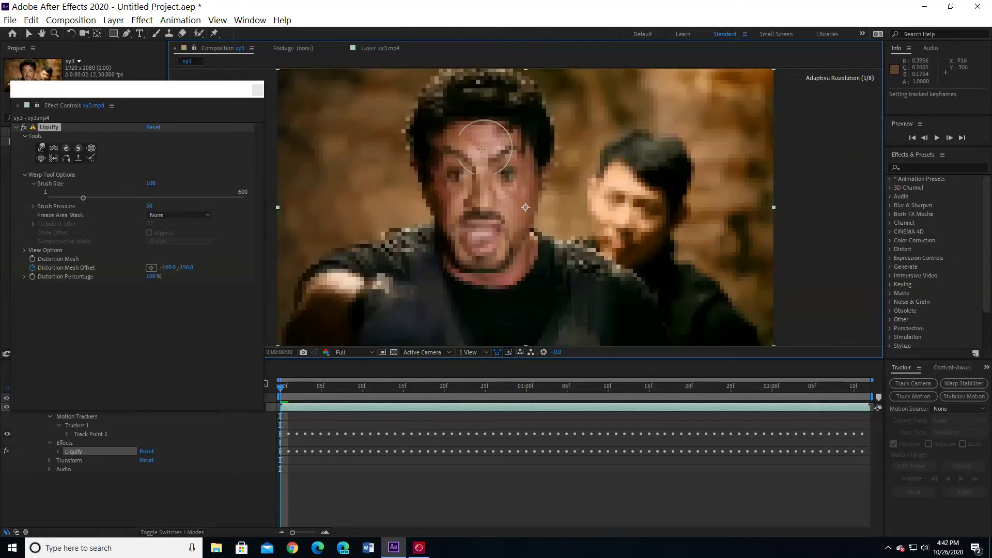
key("ctrl+shift+z")
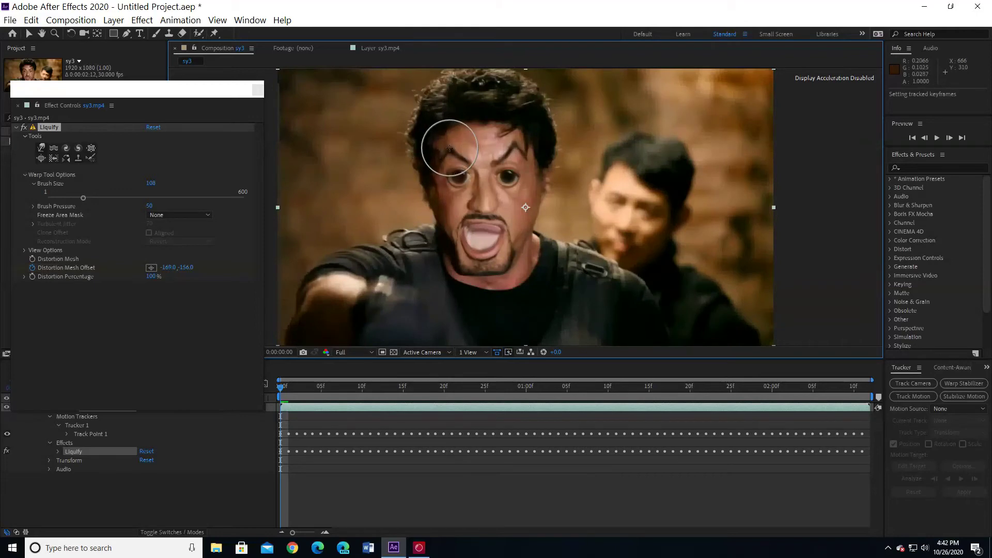
key("ctrl+z")
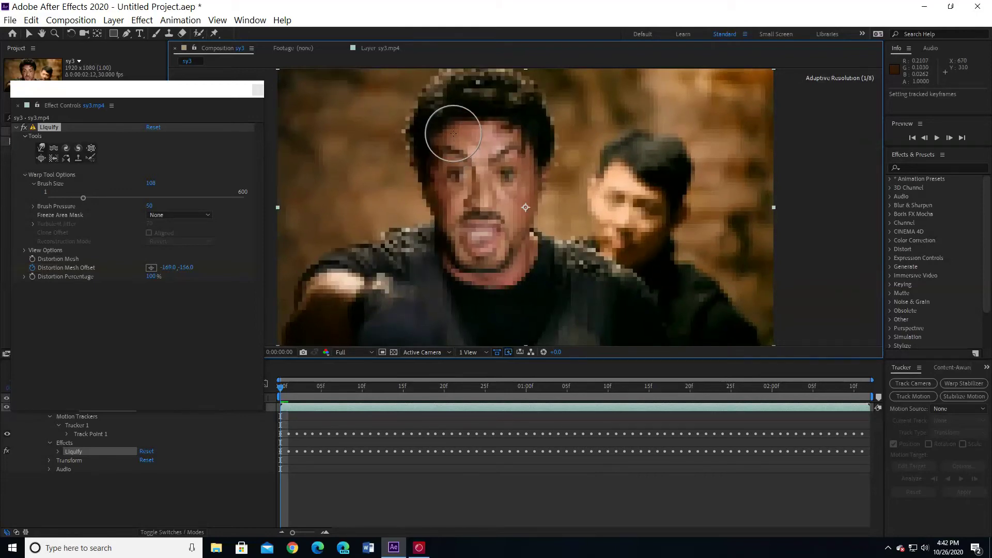
key("ctrl+shift+z")
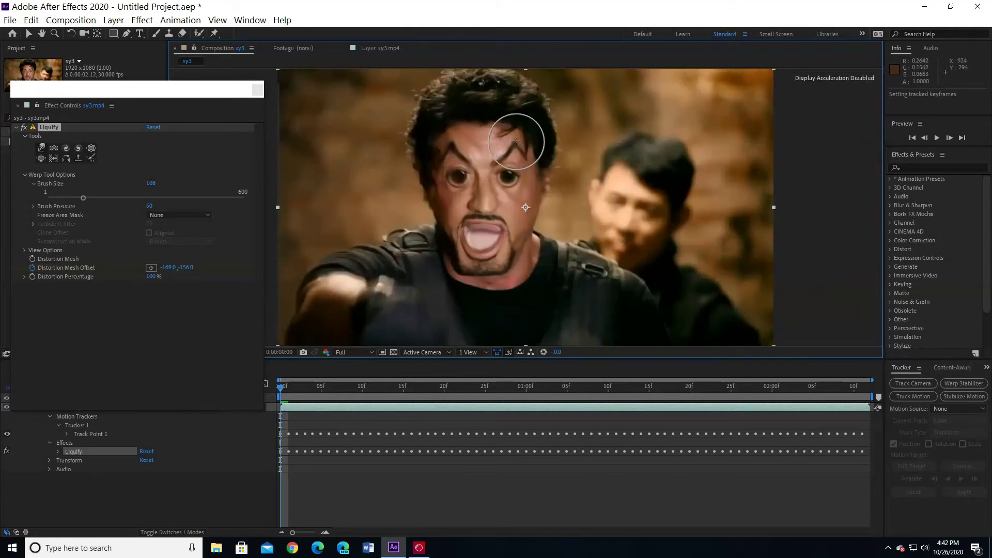
key("ctrl+z")
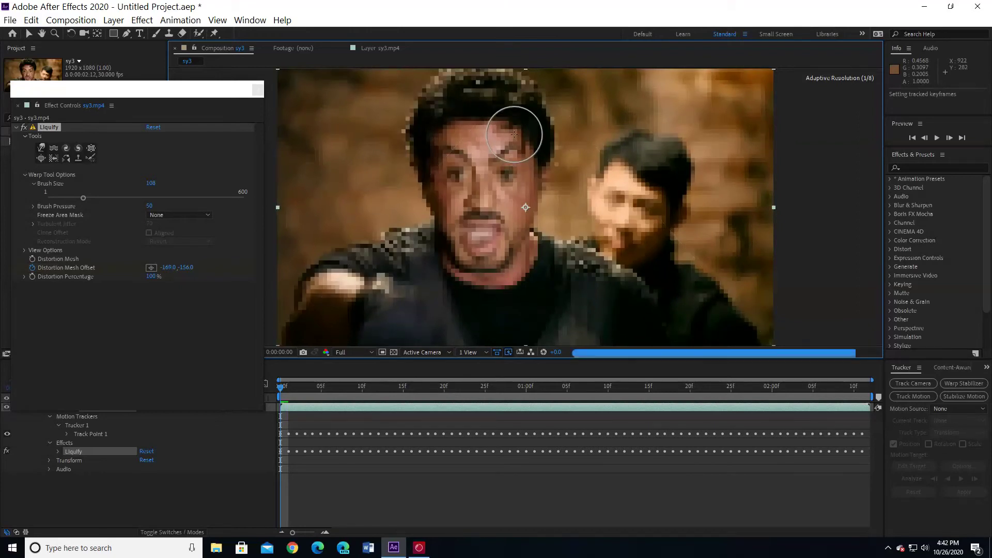
key("ctrl+shift+z")
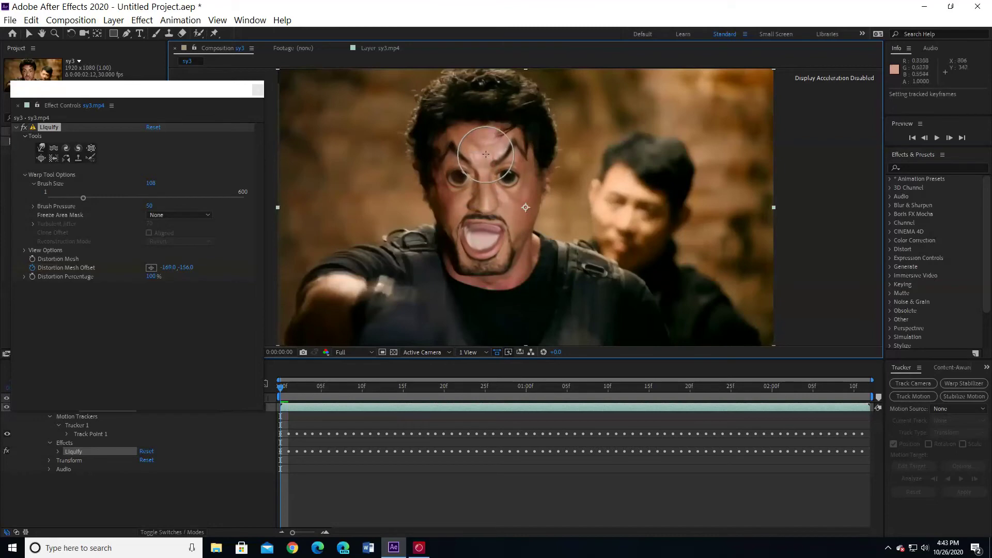
key("ctrl+z")
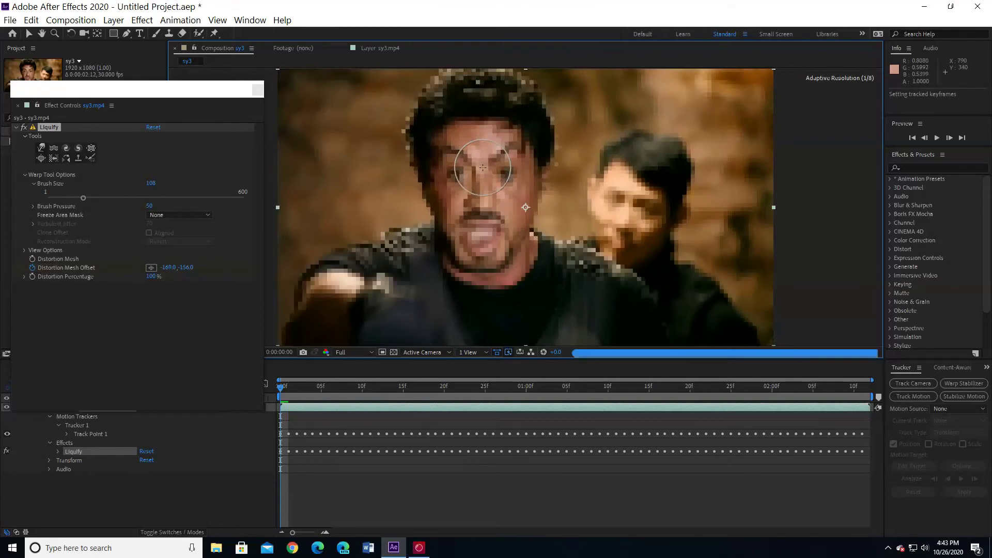
key("ctrl+shift+z")
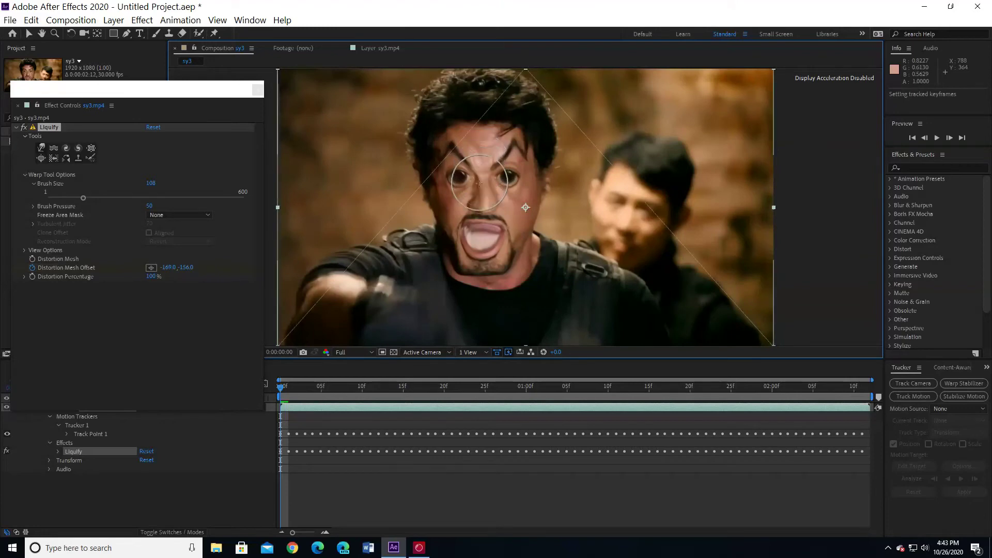
key("ctrl+z")
key("ctrl+shift+z")
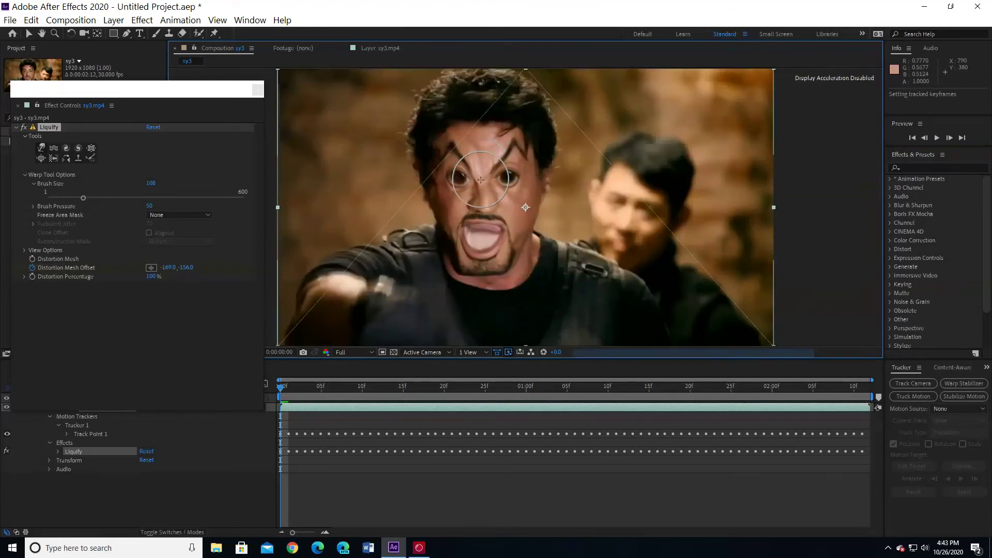
Step: Compare once more, then remove the last two unwanted mouth strokes
key("ctrl+z")
key("ctrl+shift+z")
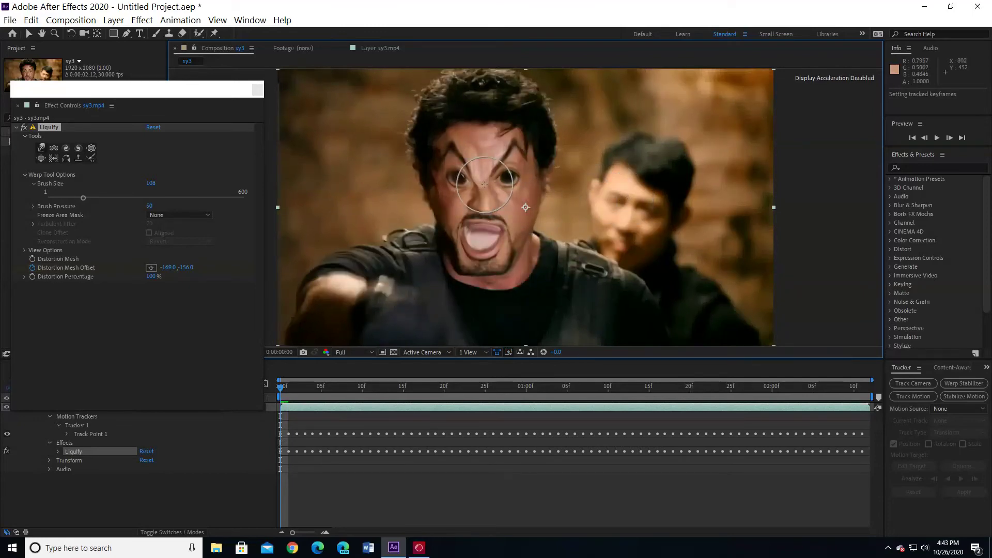
key("ctrl+z")
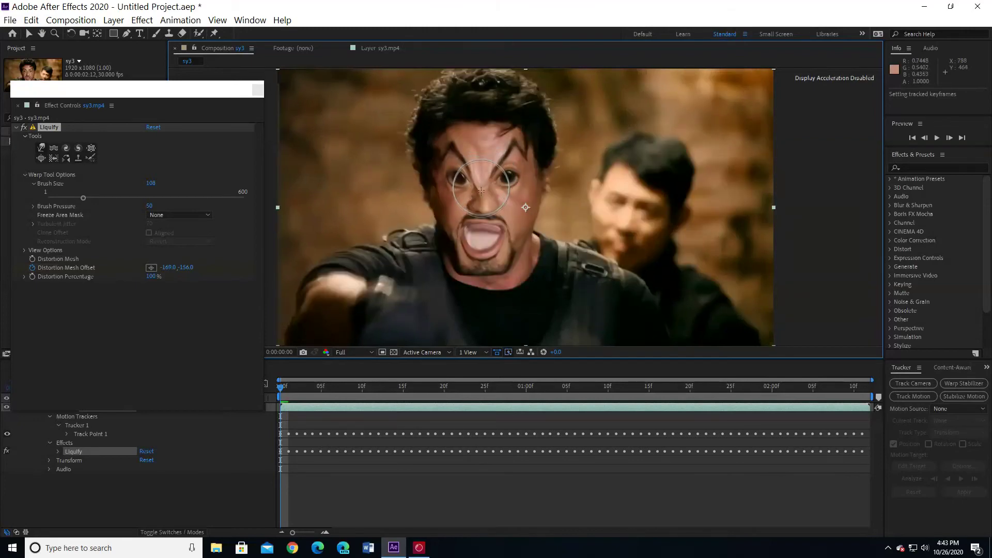
key("ctrl+z")
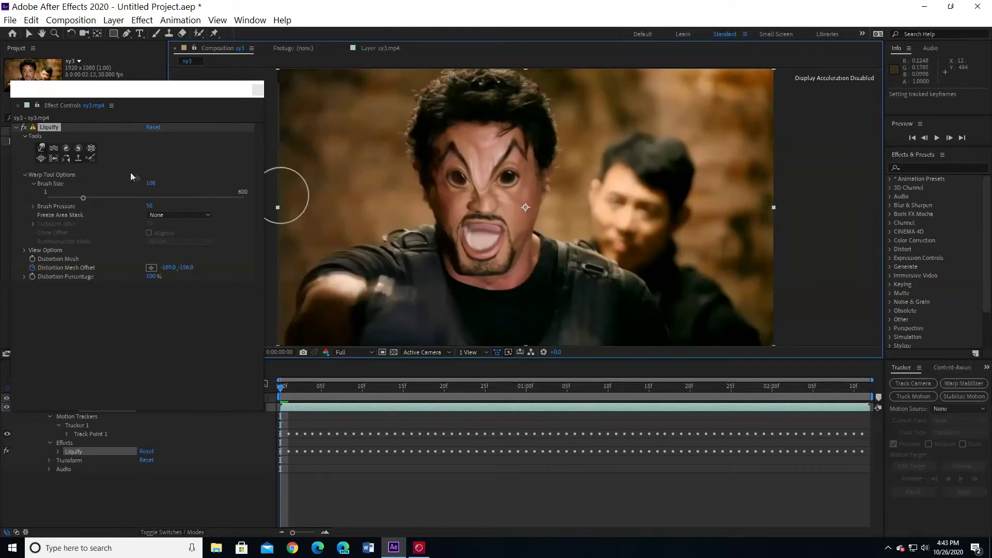
Step: Switch Liquify to the Pucker tool, keeping brush size 108, and apply it over the nose
left_click(92, 148)
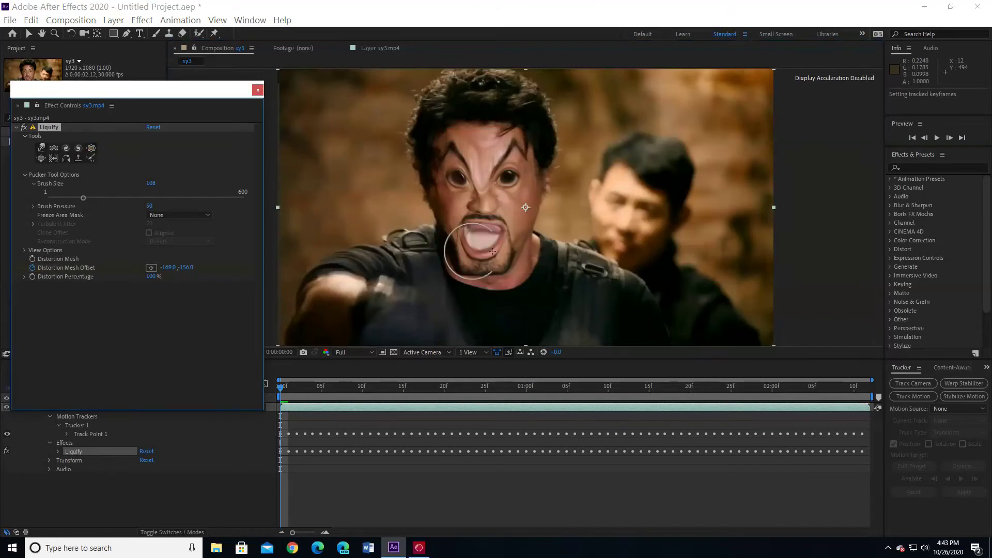
left_click(484, 206)
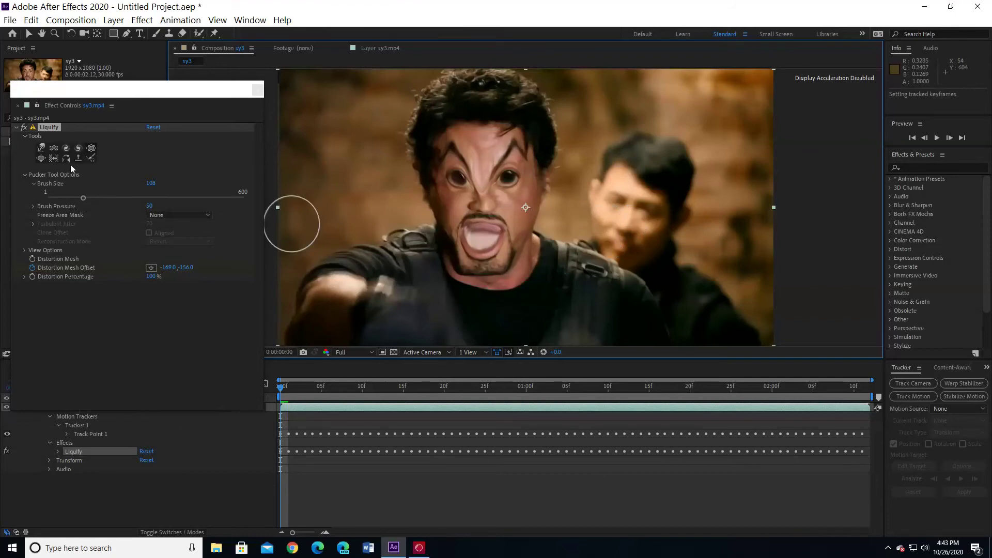
Step: Enlarge the left-hand eye with two applications of Liquify's Bloat tool
left_click(42, 158)
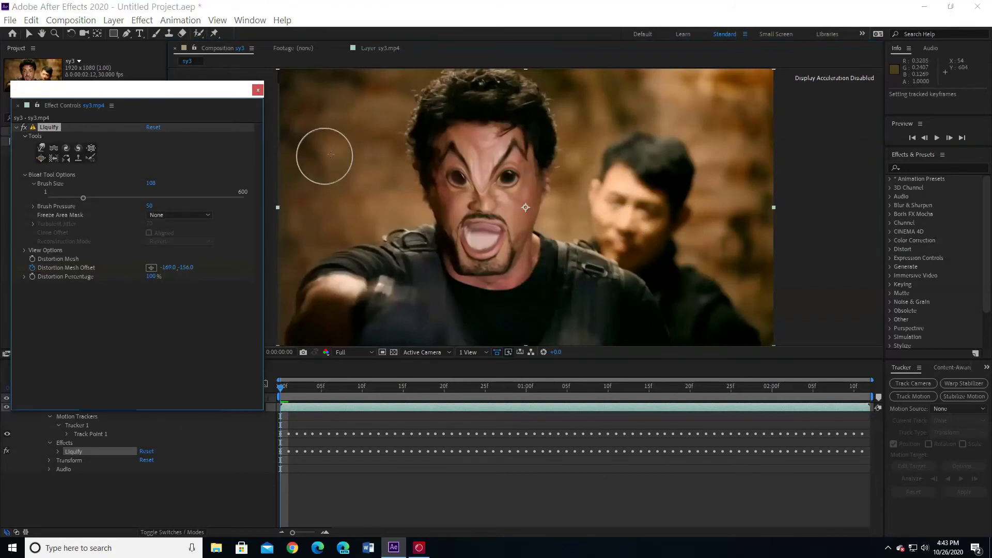
left_click_drag(457, 183, 457, 180)
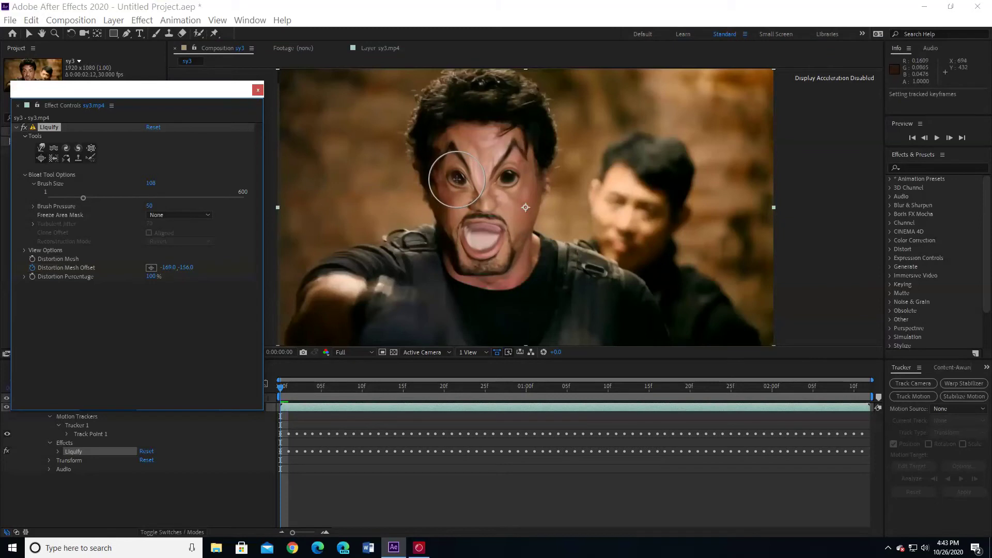
left_click(457, 179)
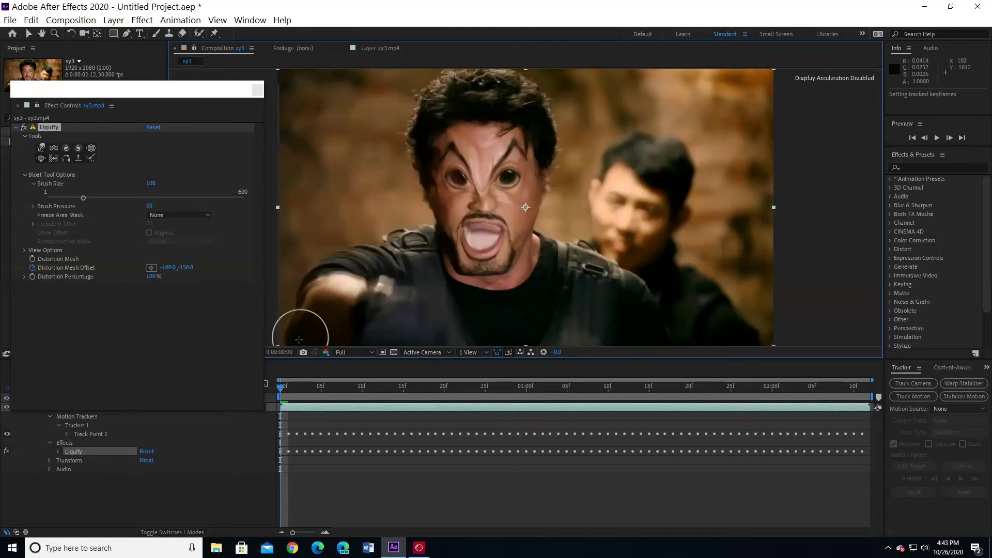
Step: Scrub the clip from frame 1 through 0:00:01:18 to about 0:00:02:05, confirming the distortions track the face
left_click_drag(279, 387, 288, 388)
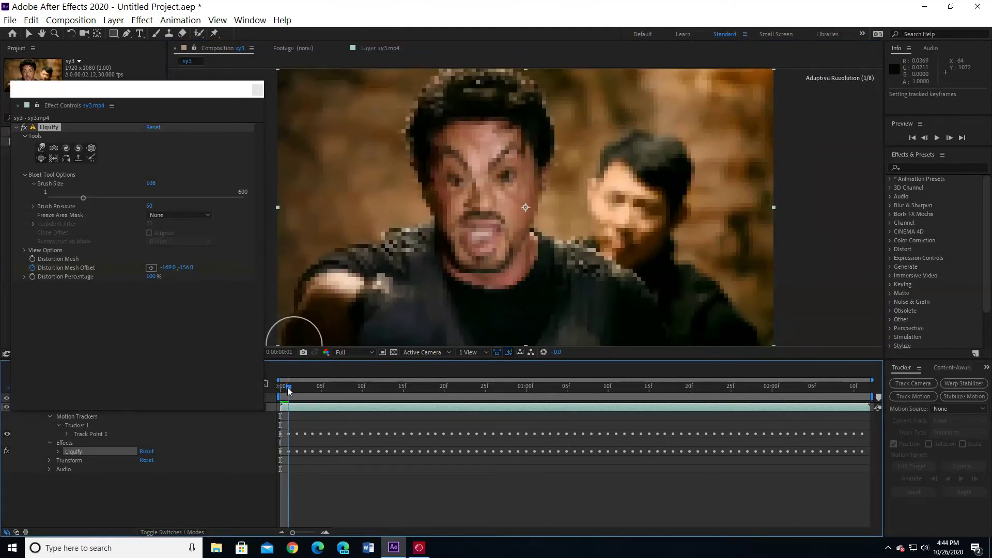
left_click_drag(288, 386, 303, 392)
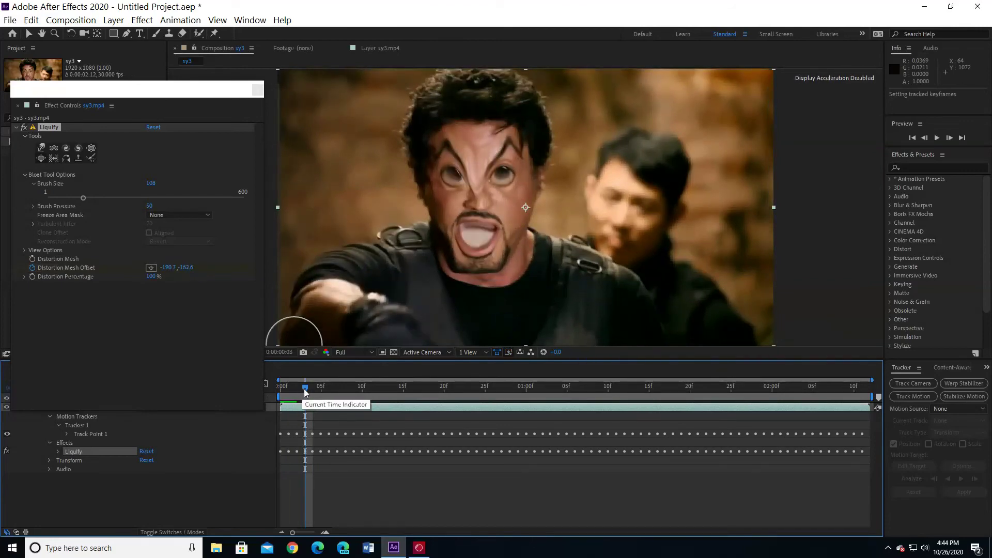
left_click_drag(304, 392, 350, 392)
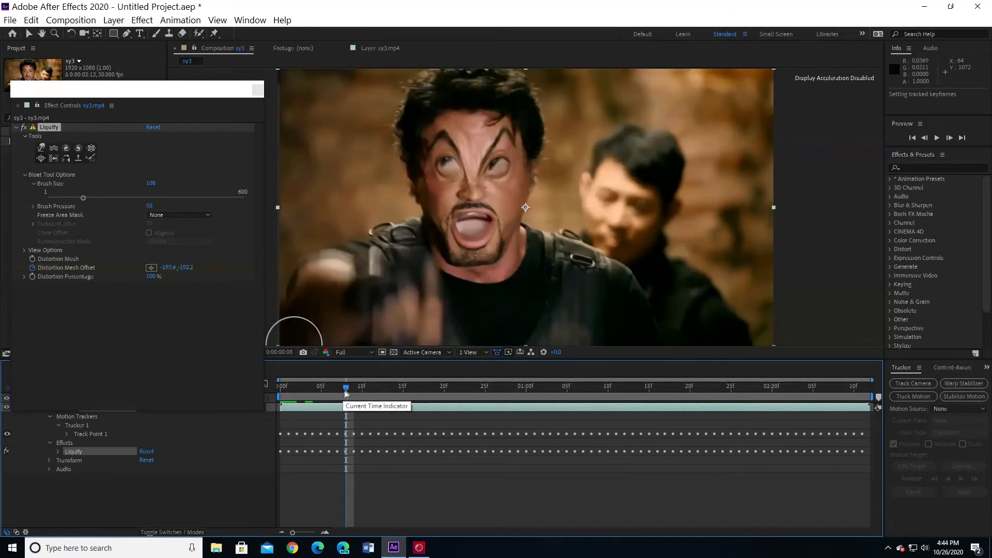
left_click_drag(345, 387, 379, 386)
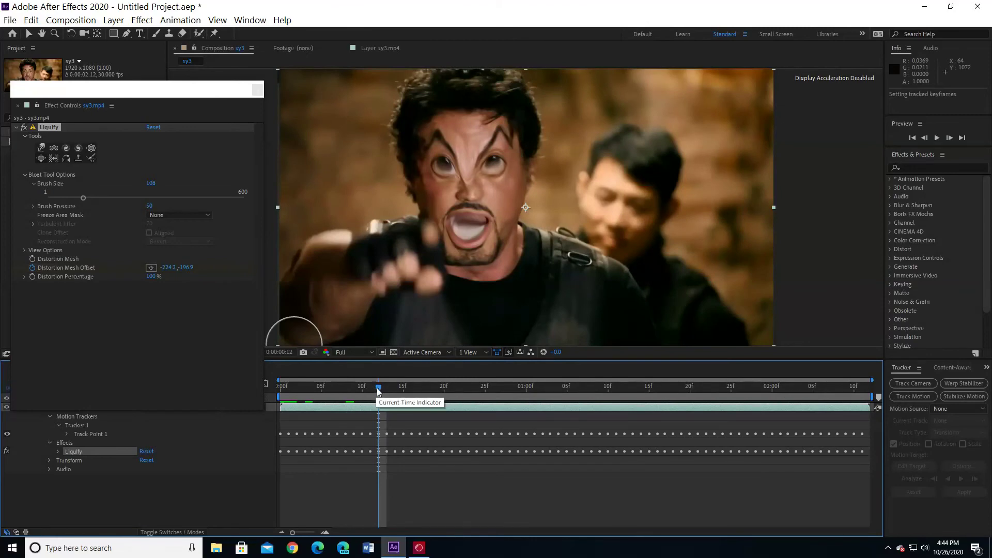
left_click_drag(377, 387, 412, 390)
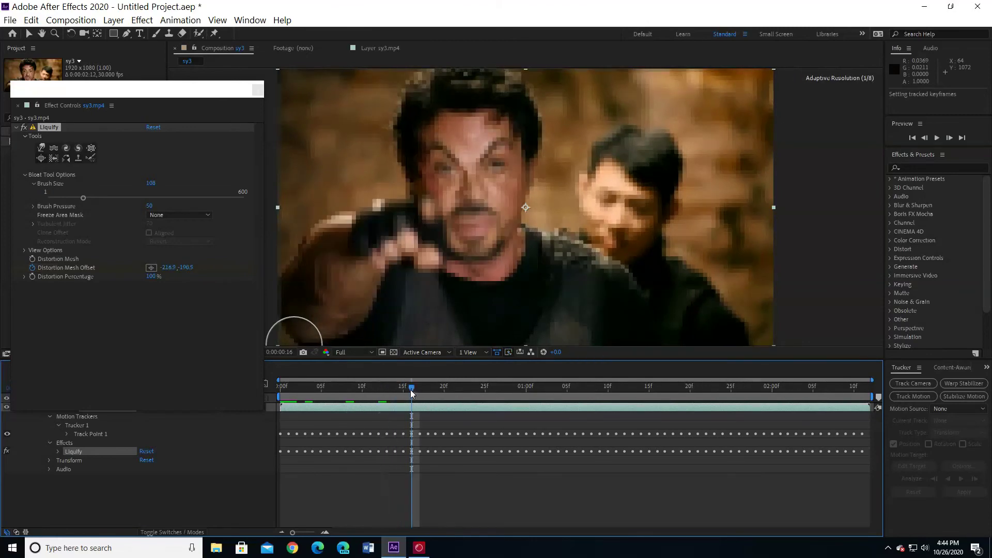
left_click_drag(413, 390, 463, 397)
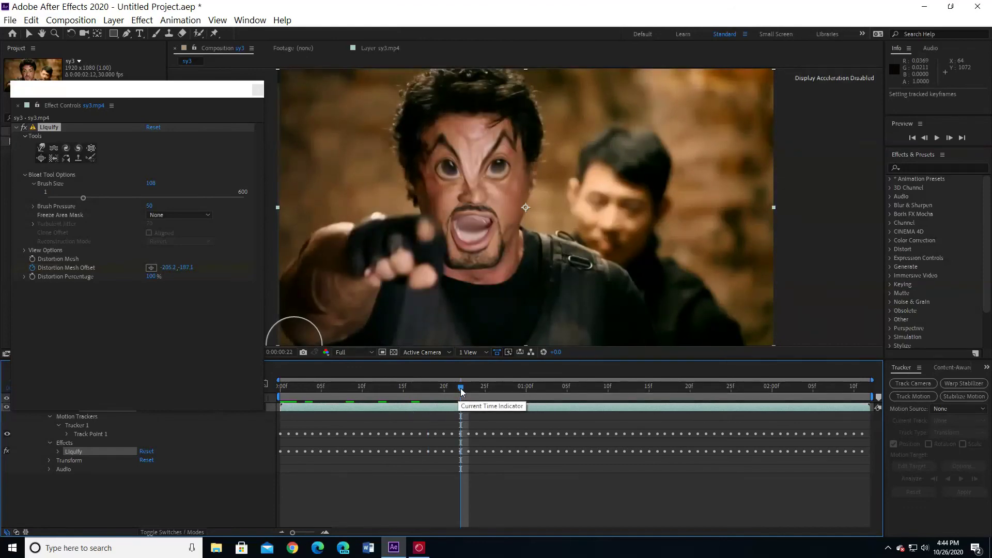
left_click_drag(461, 393, 534, 391)
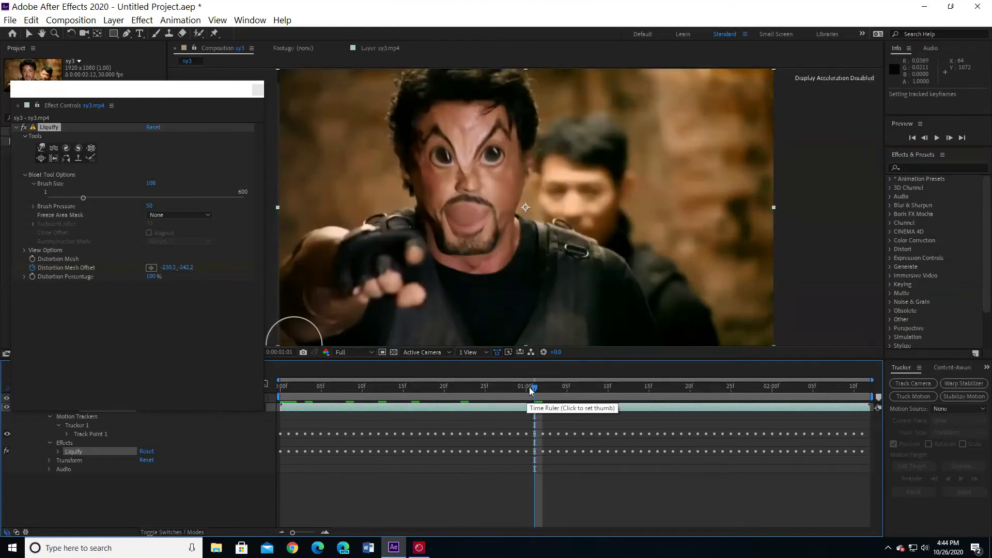
left_click_drag(534, 391, 608, 392)
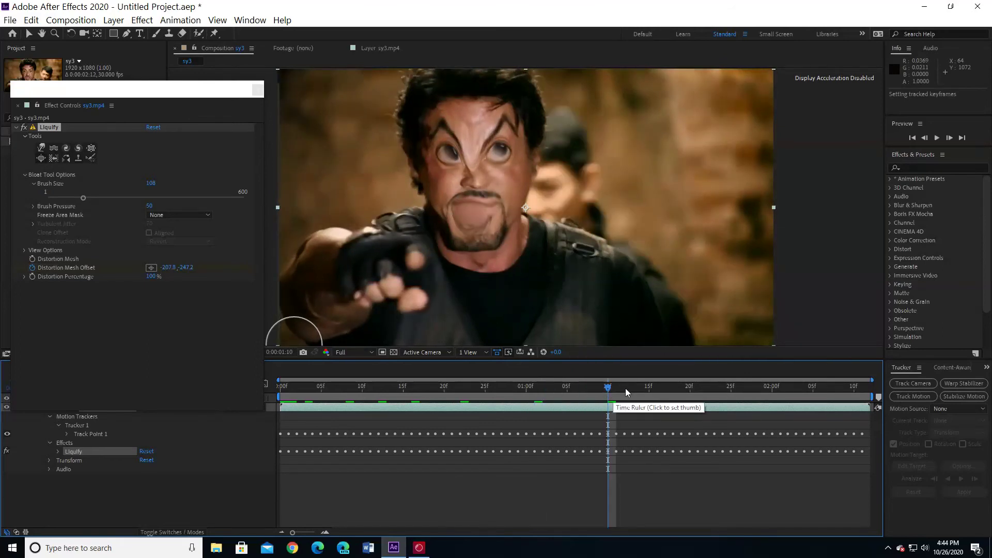
left_click_drag(627, 394, 677, 397)
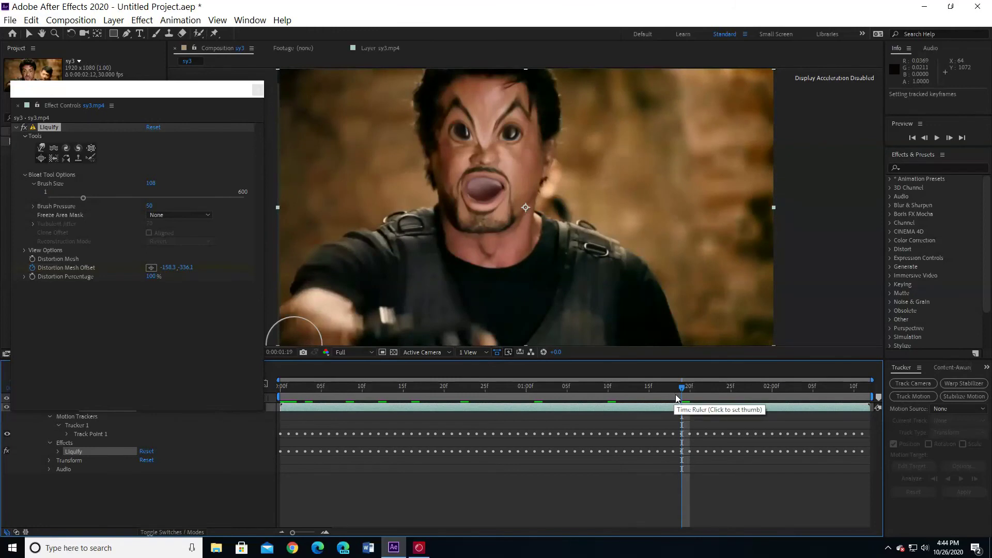
left_click_drag(674, 395, 814, 400)
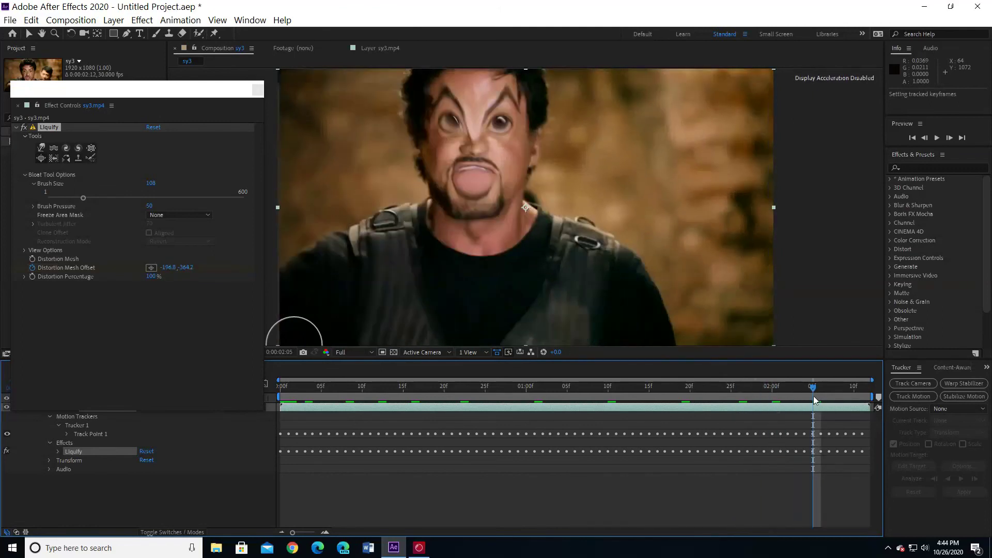
Step: Play the current preview of the composition from Composition > Preview
left_click(67, 21)
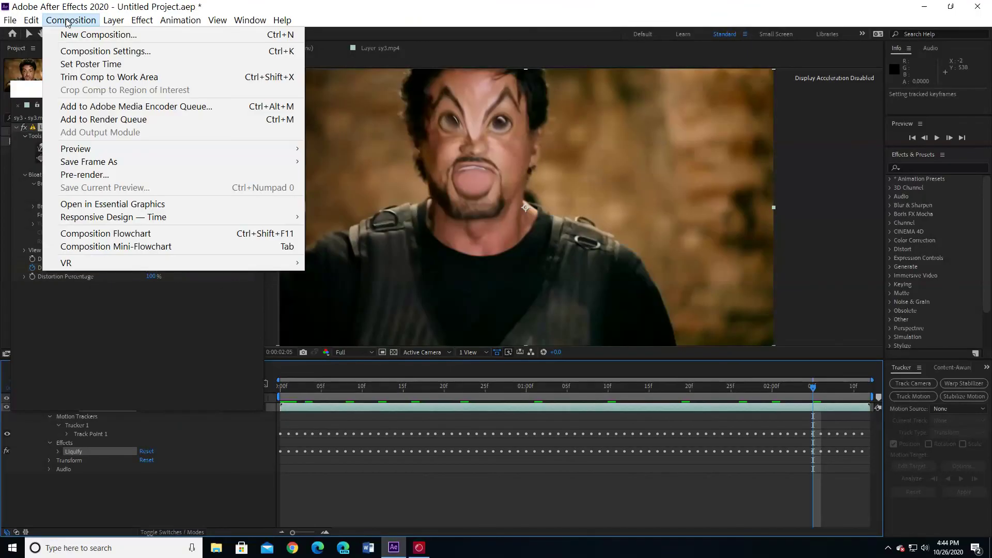
mouse_move(98, 150)
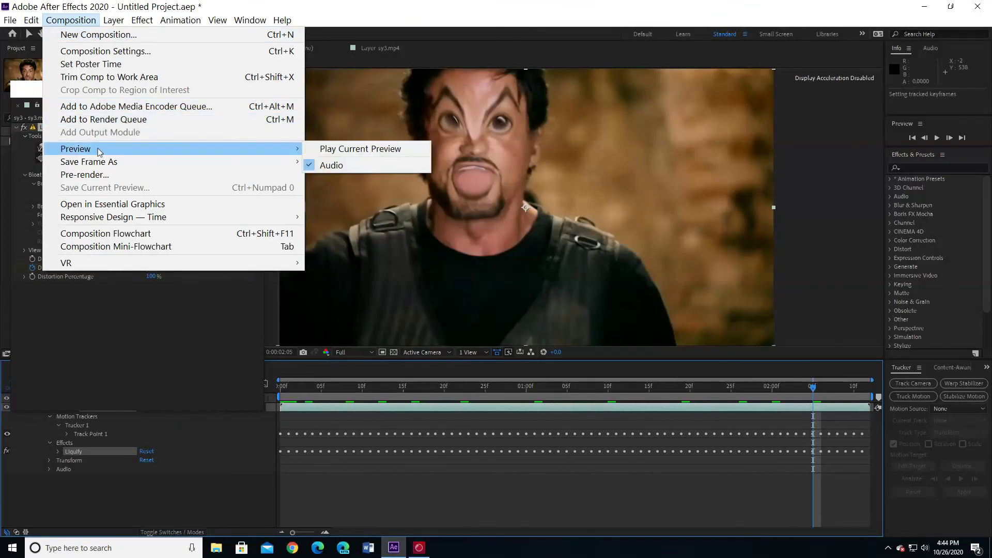
left_click(349, 150)
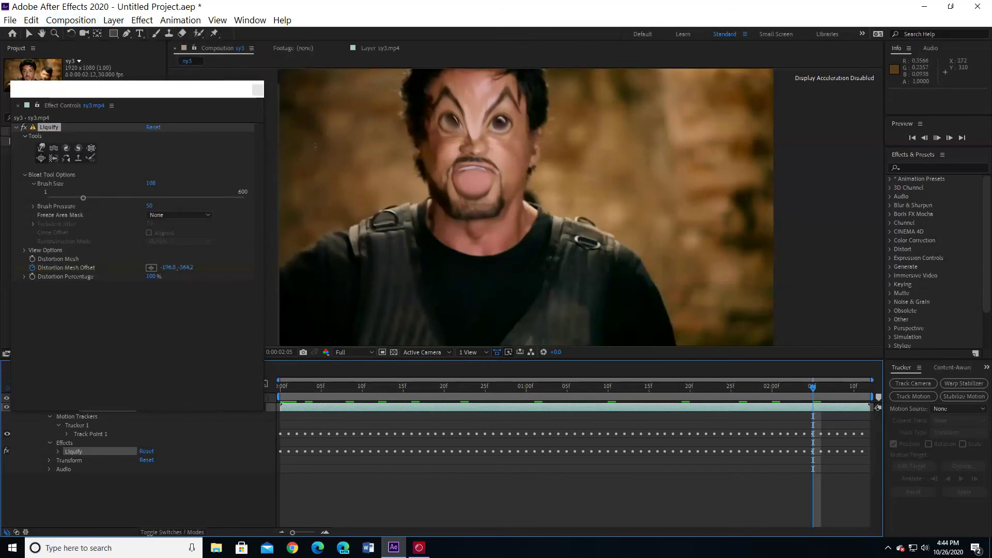